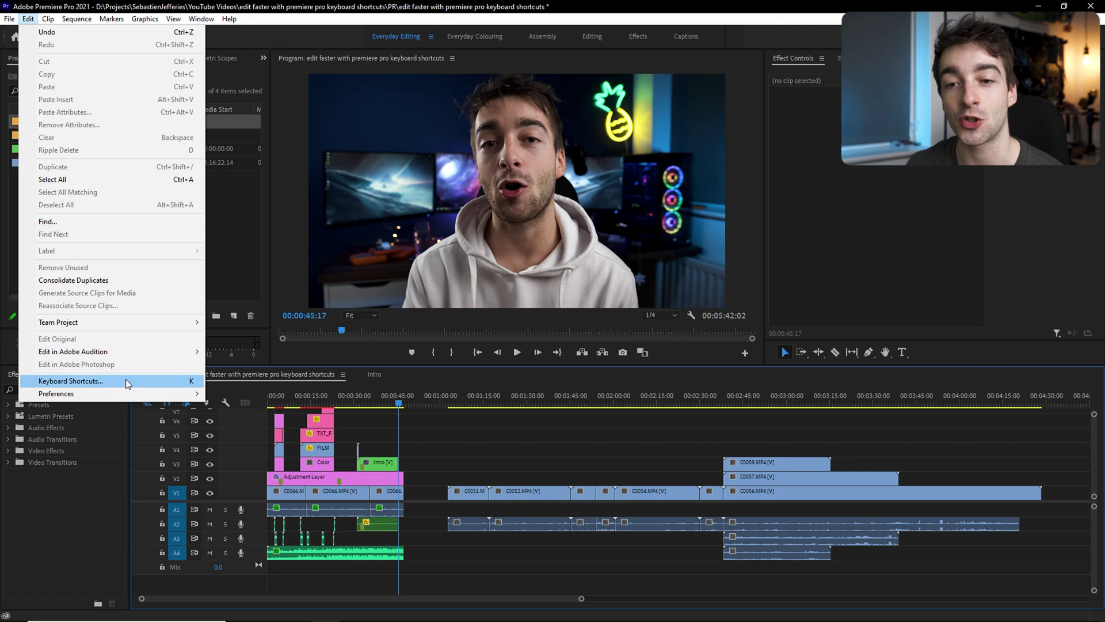
Step: Open the Keyboard Shortcuts editor with the Creatives Pack layout mapped on the keyboard
click(172, 382)
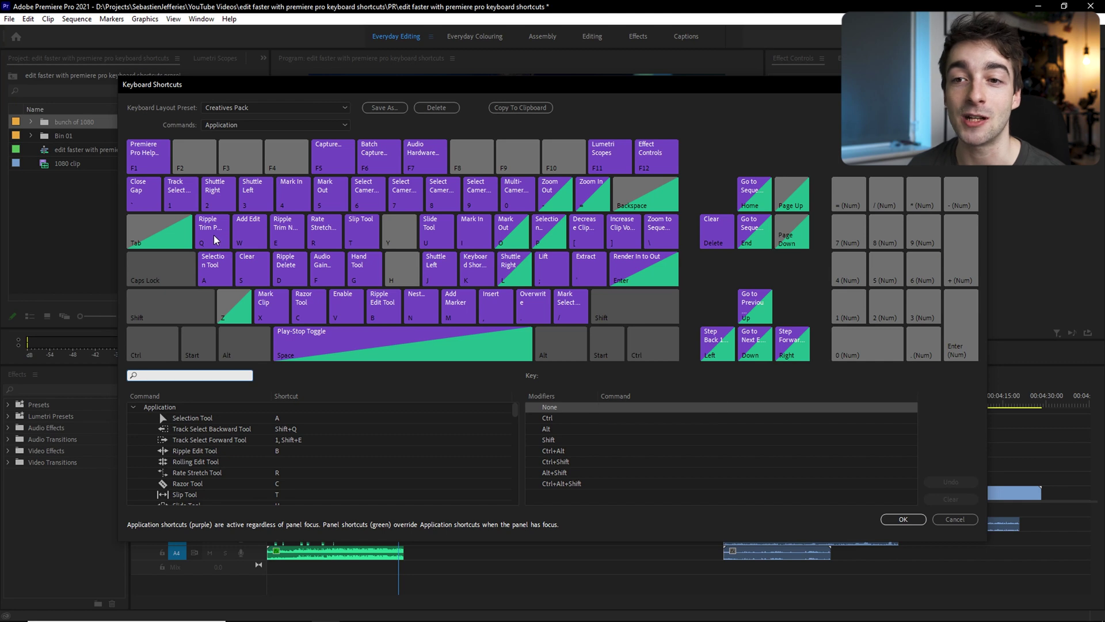
Step: Inspect the W (Add Edit), E (Ripple Trim Next) and Q (Ripple Trim Previous) key assignments
click(246, 233)
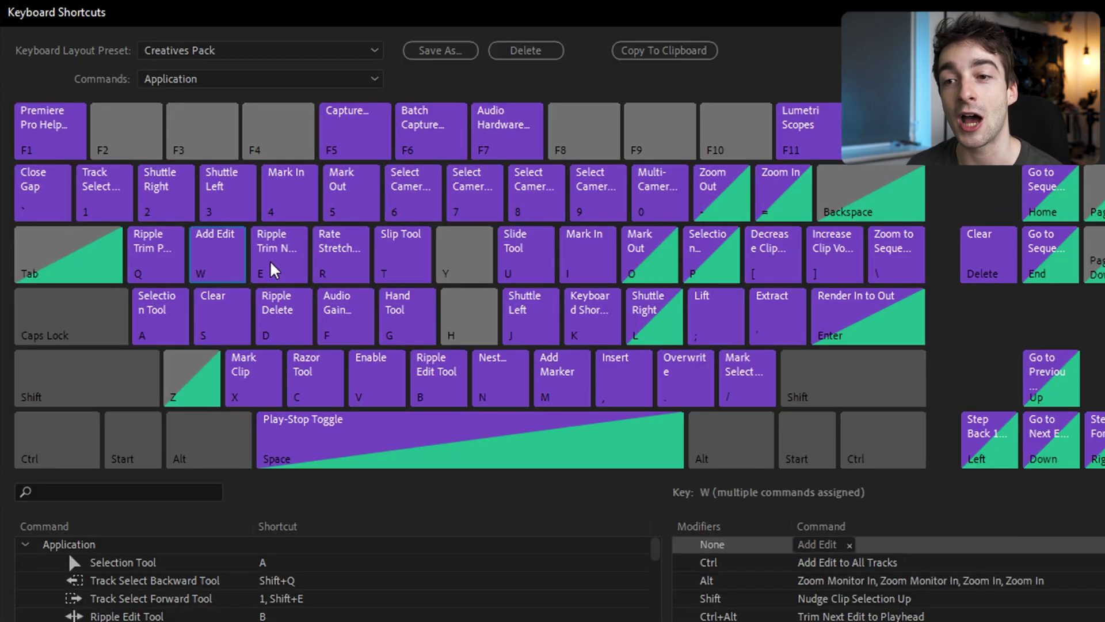
click(271, 260)
click(148, 268)
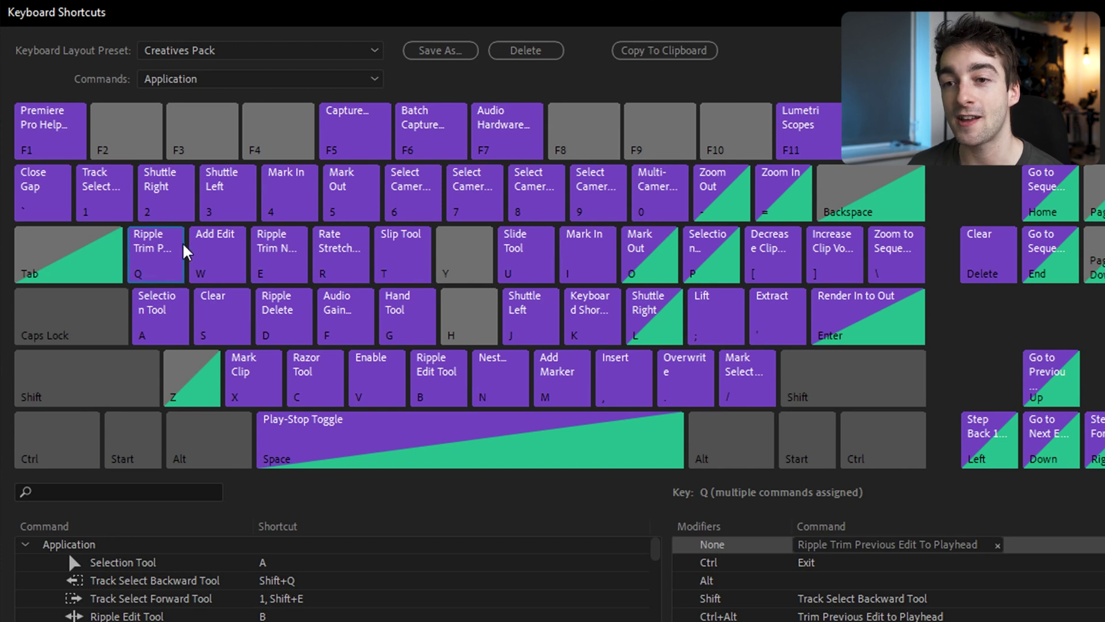
click(213, 259)
click(275, 253)
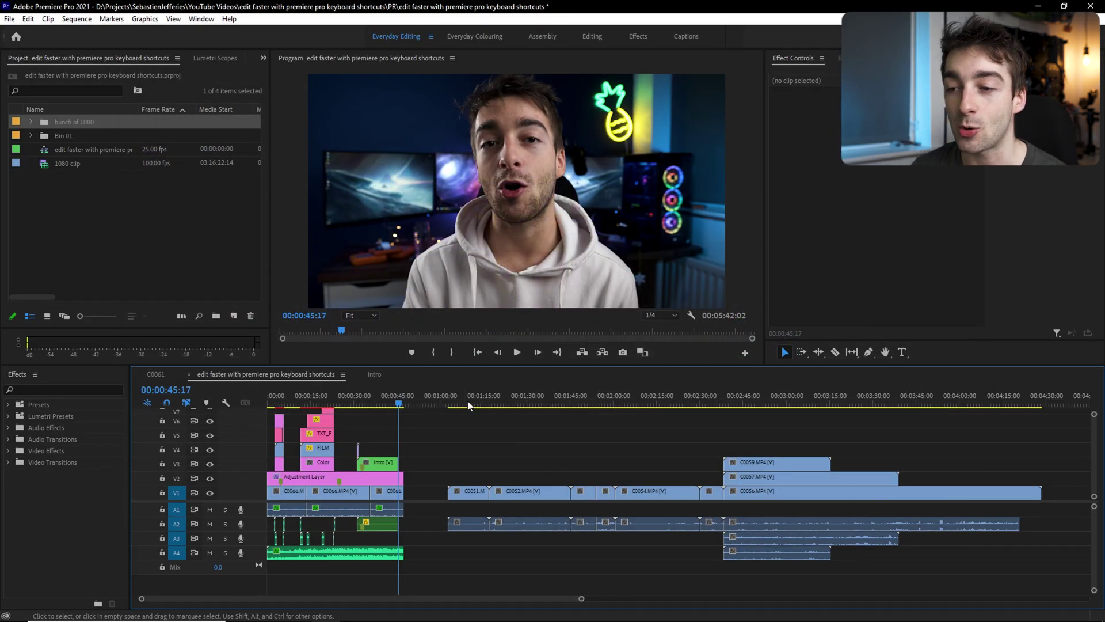
Step: Zoom in on clip C0051 and ripple trim its tail back to the playhead
click(468, 404)
key(=)
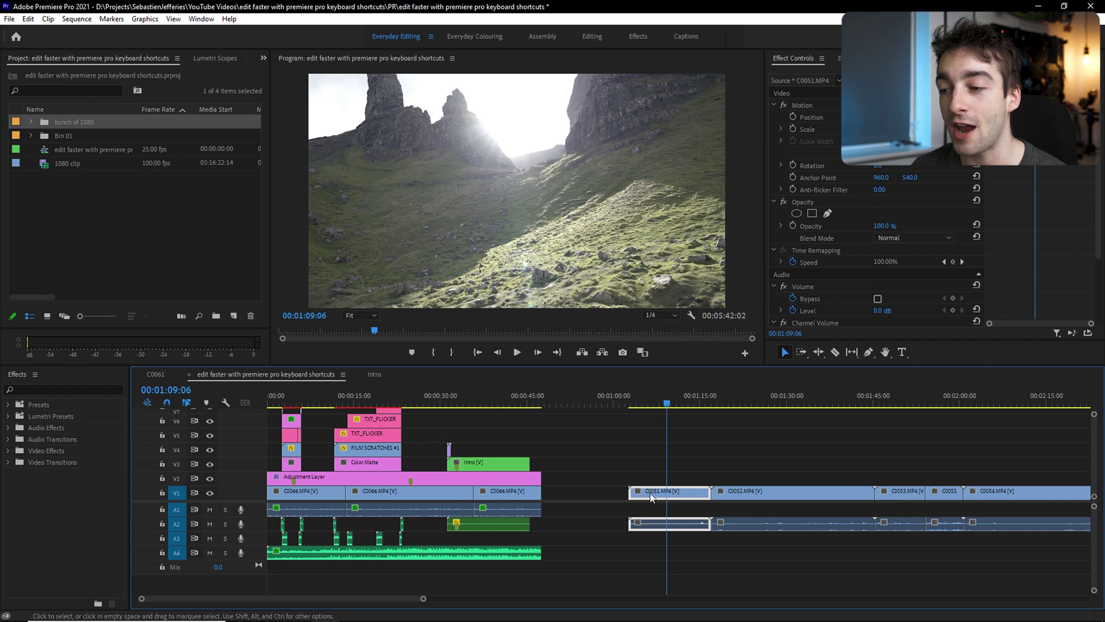
key(q)
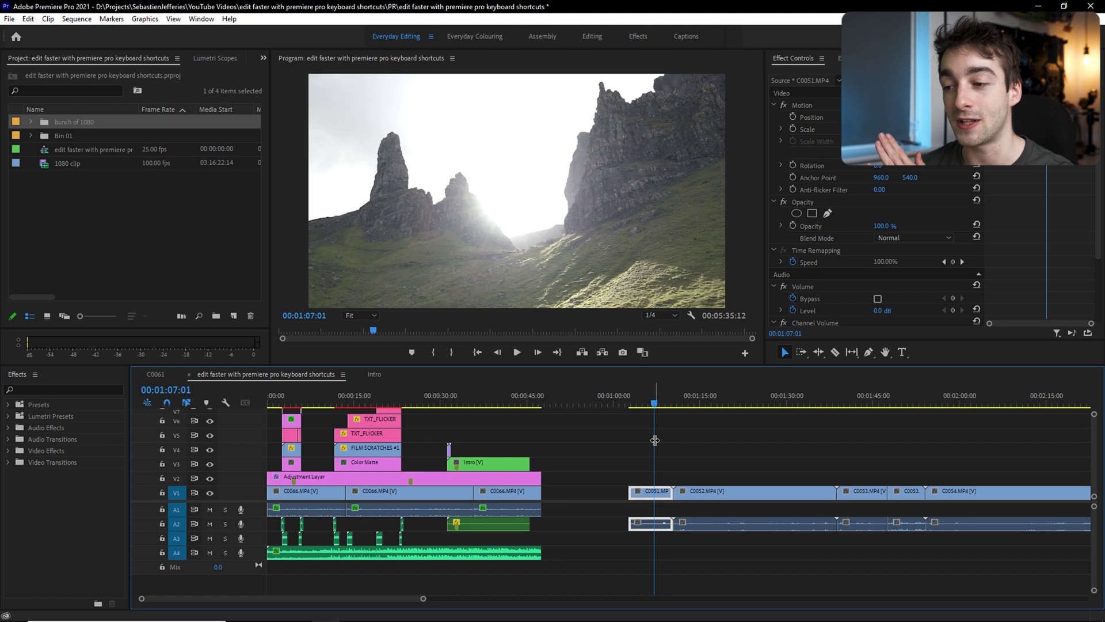
key(w)
Step: Split clip C0052 at several playhead positions into short pieces
key(shift+Right)
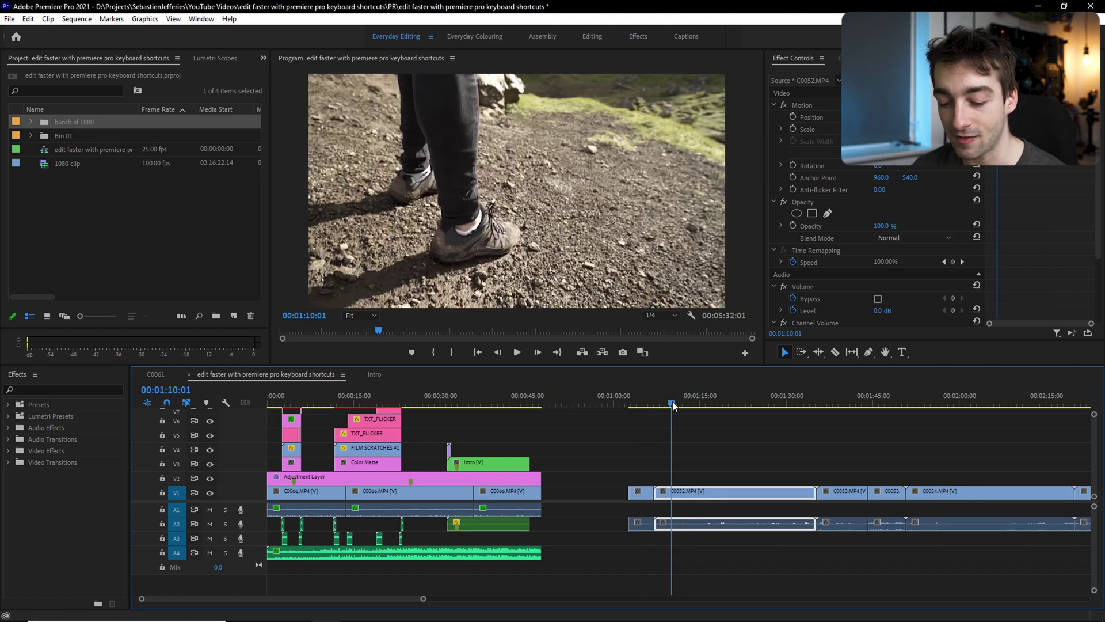
key(ctrl+k)
click(687, 404)
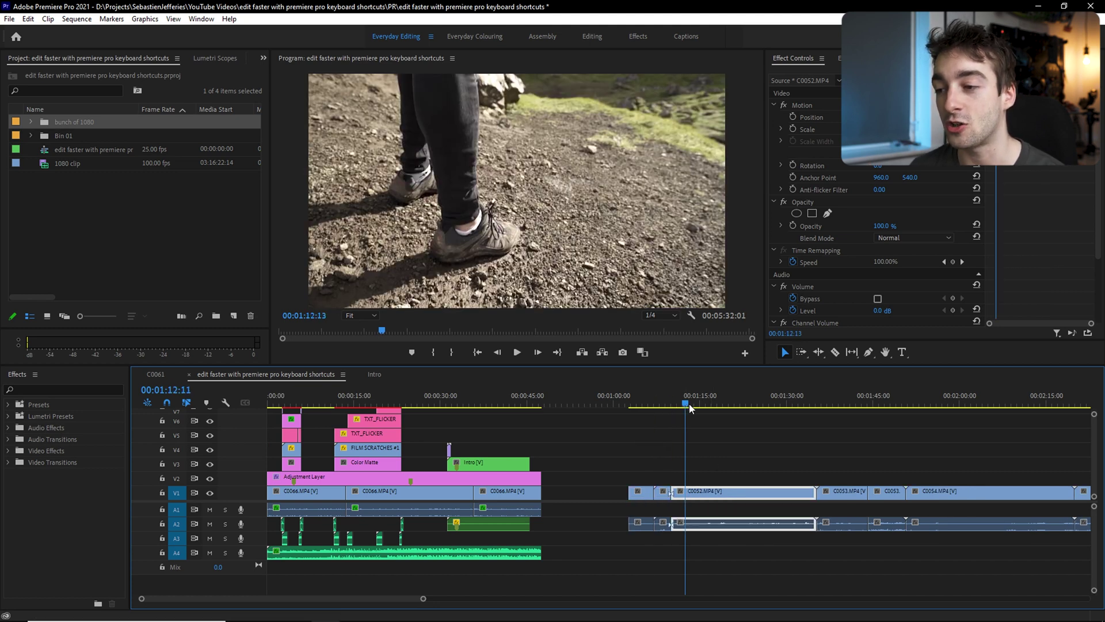
key(ctrl+k)
click(714, 404)
key(ctrl+k)
click(744, 406)
key(w)
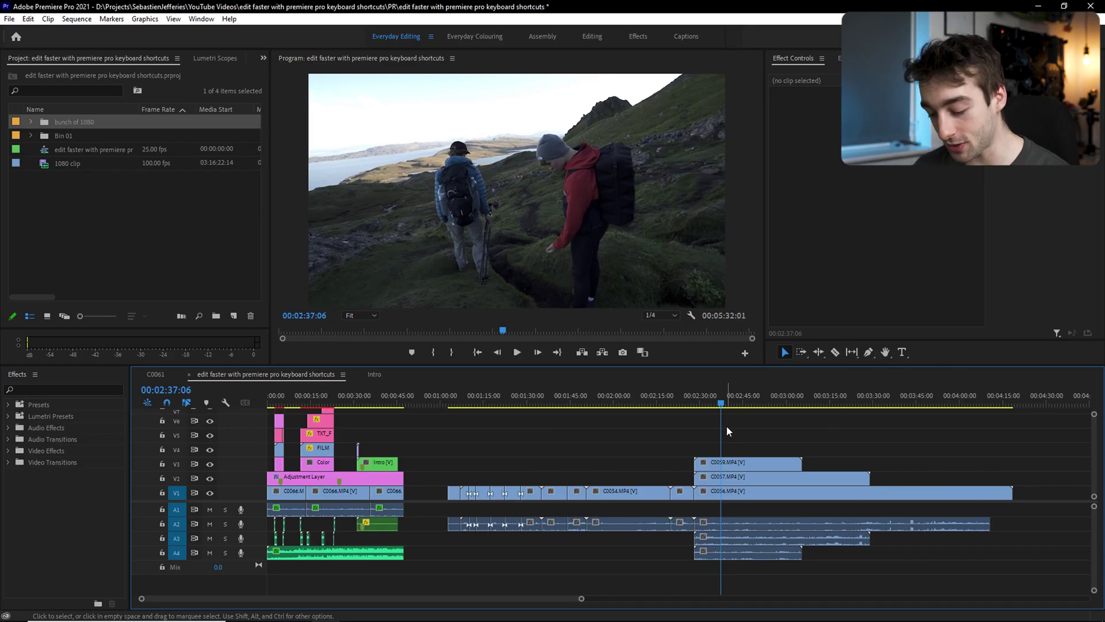
Step: Check the Ctrl-layer shortcuts, then cut C0056, C0057 and C0059 on all tracks at 00:02:37:06
key(ctrl+alt+k)
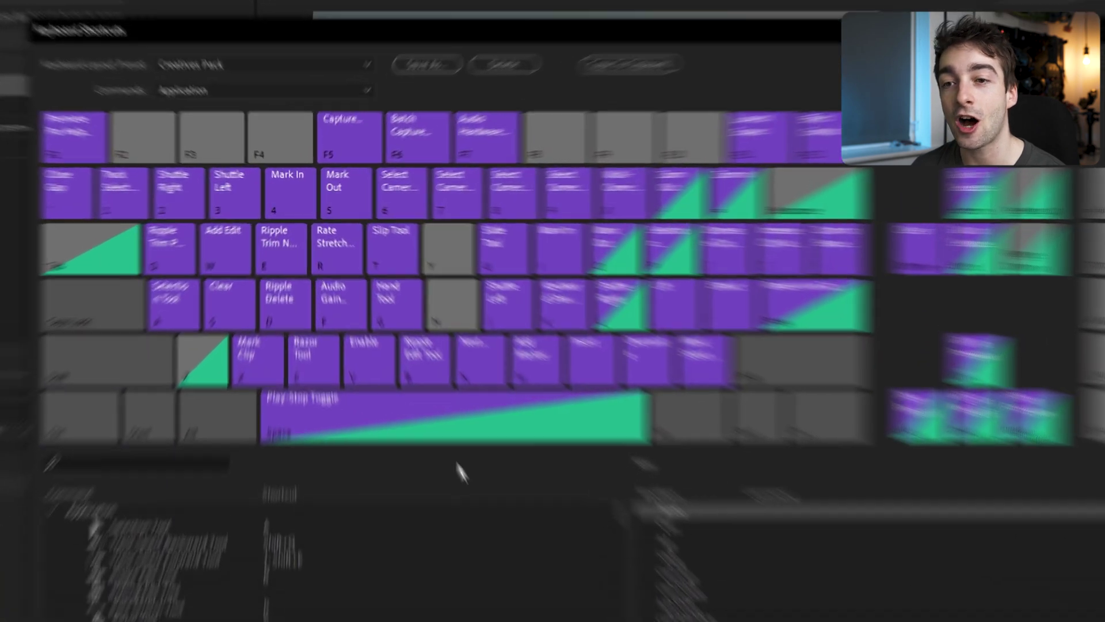
key(ctrl)
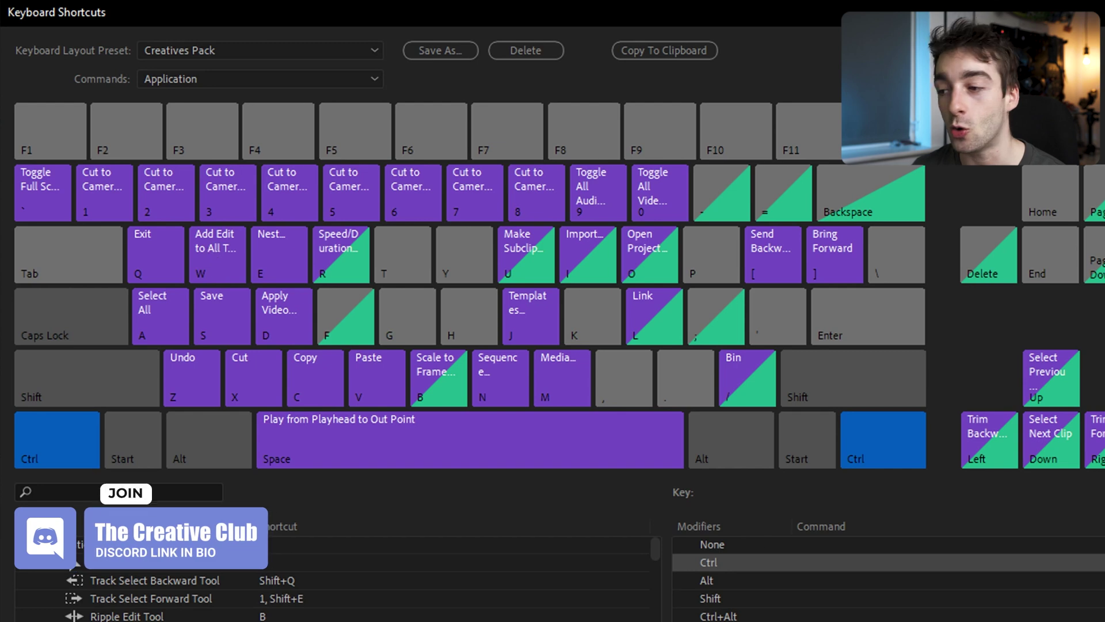
key(Escape)
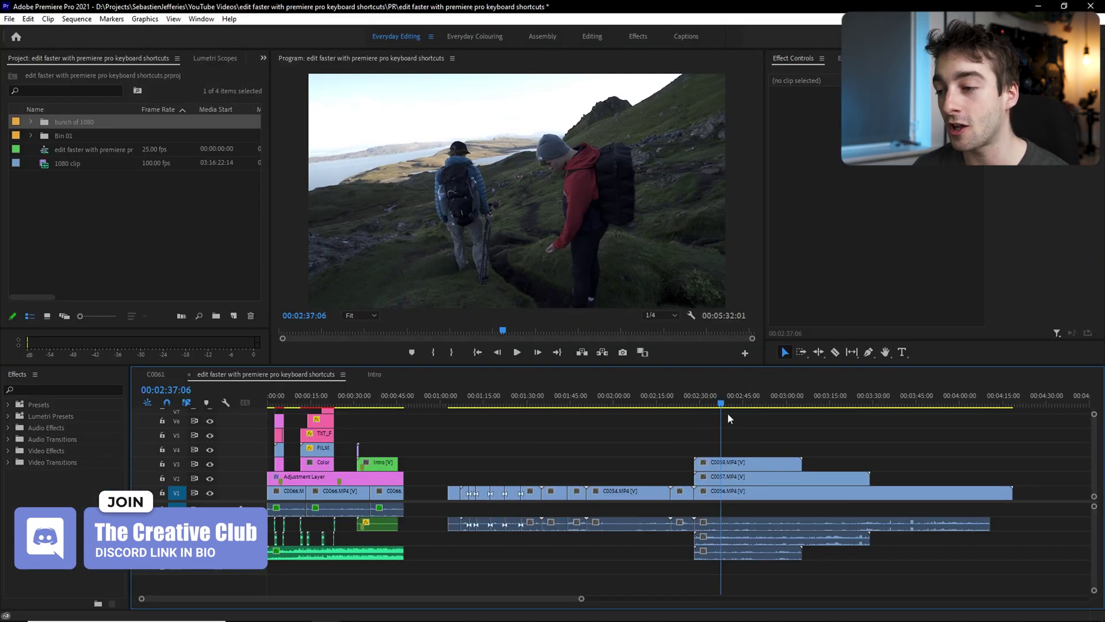
key(ctrl+shift+k)
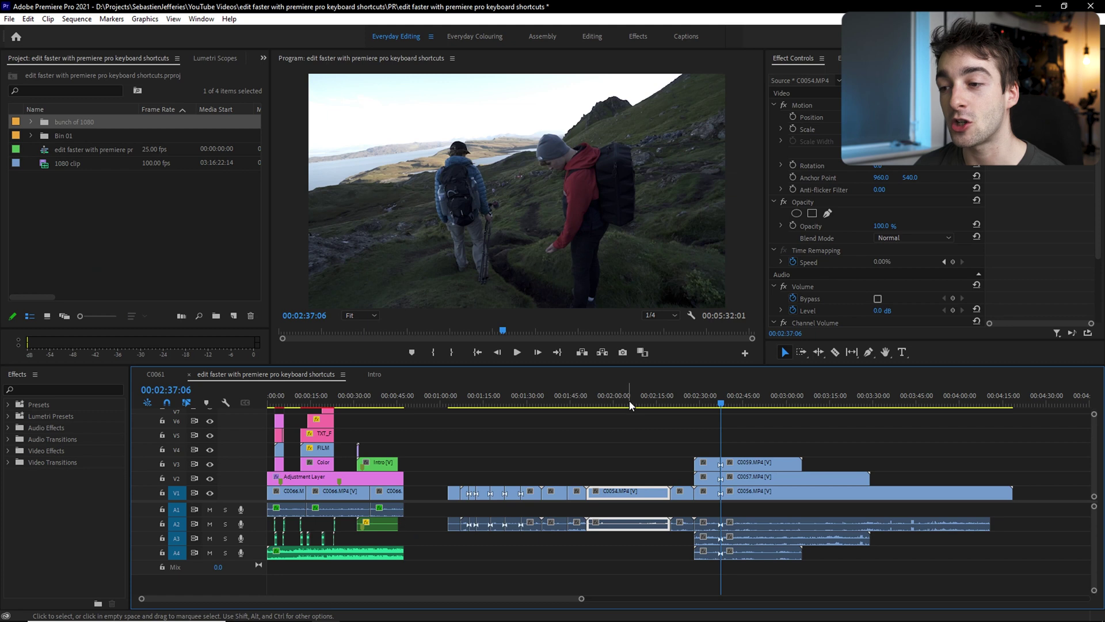
Step: Delete clip C0054 and ripple delete the gap it leaves
click(628, 492)
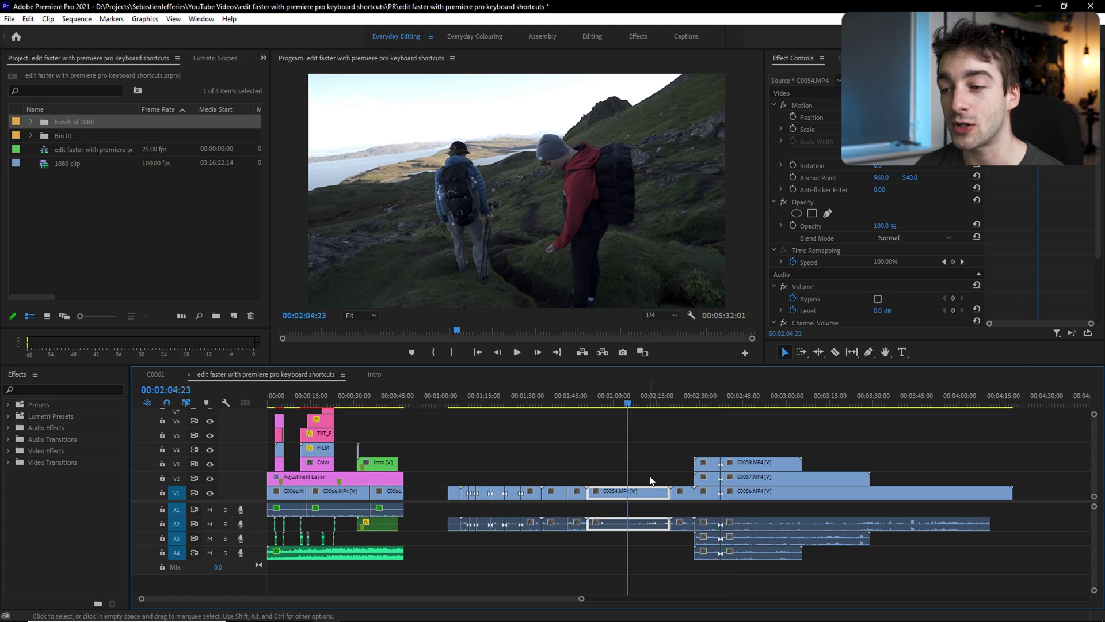
key(Delete)
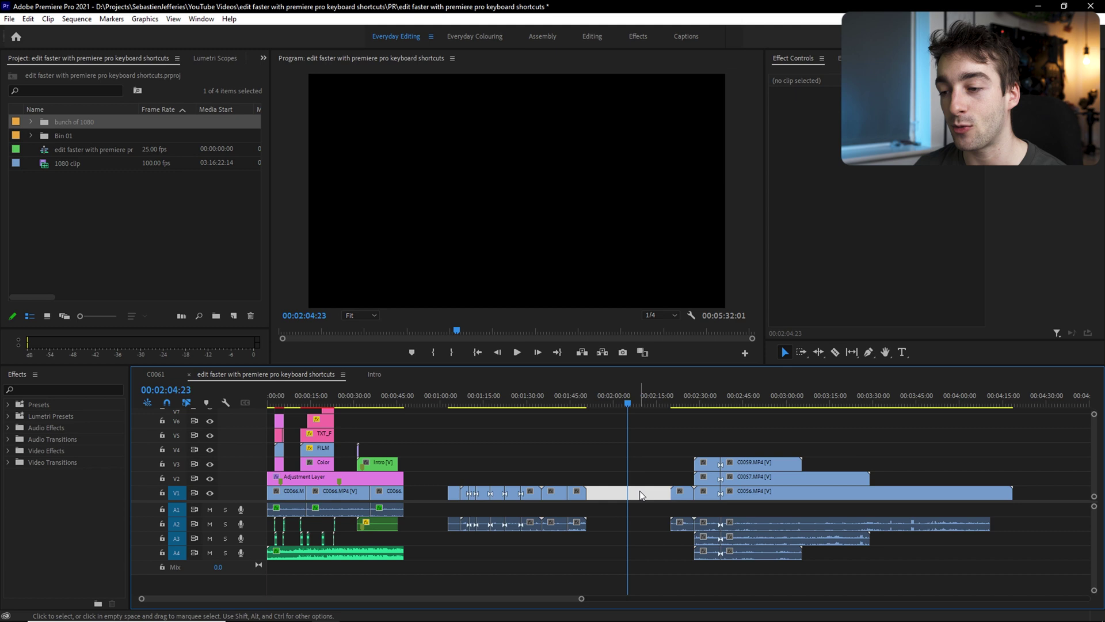
right_click(641, 495)
click(663, 513)
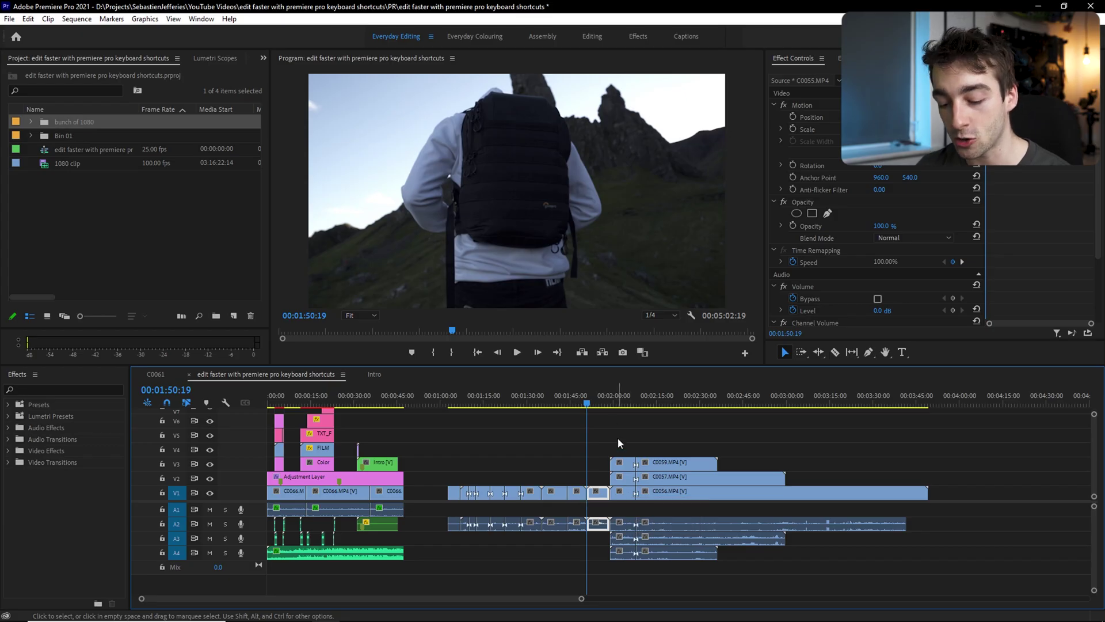
Step: Ripple delete clip C0055 so the following clips move earlier
key(=)
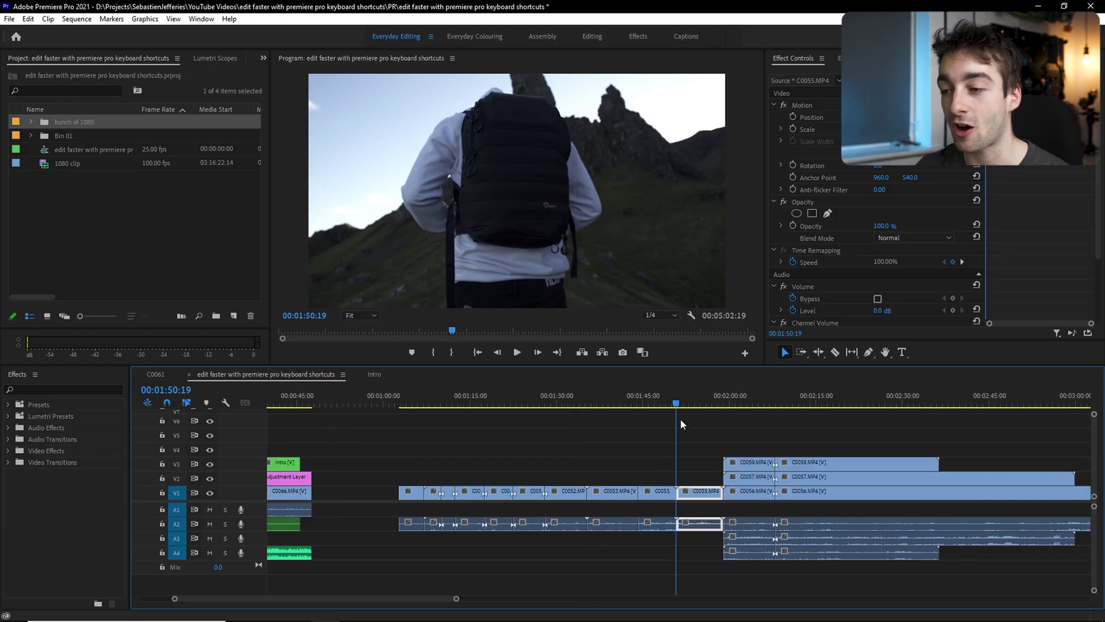
click(698, 403)
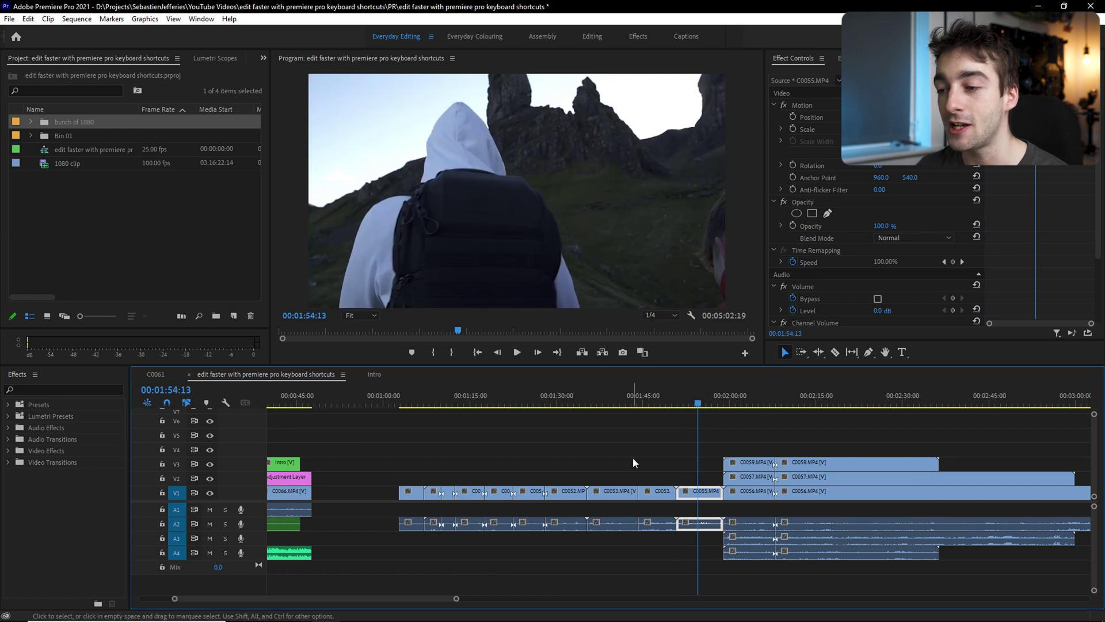
key(shift+Delete)
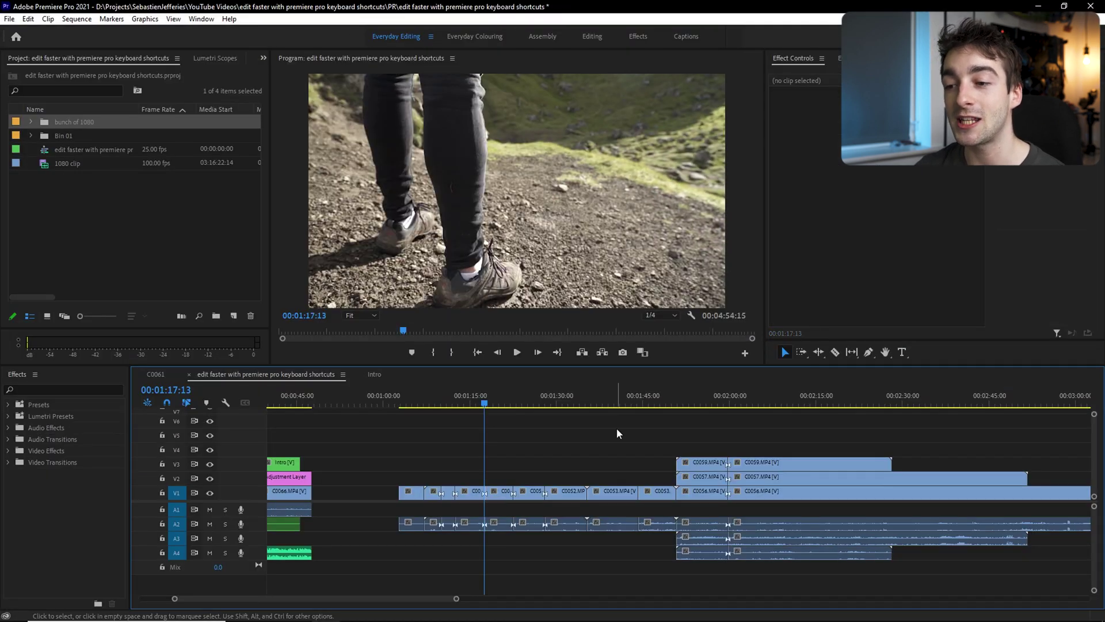
key(Down)
key(Down)
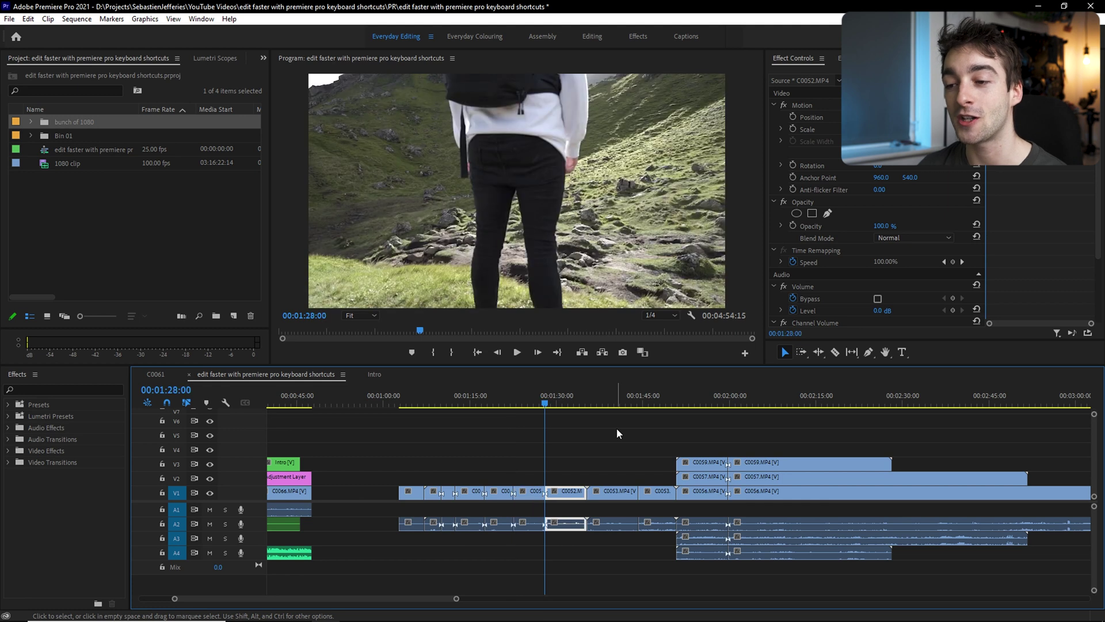
key(Down)
key(Down)
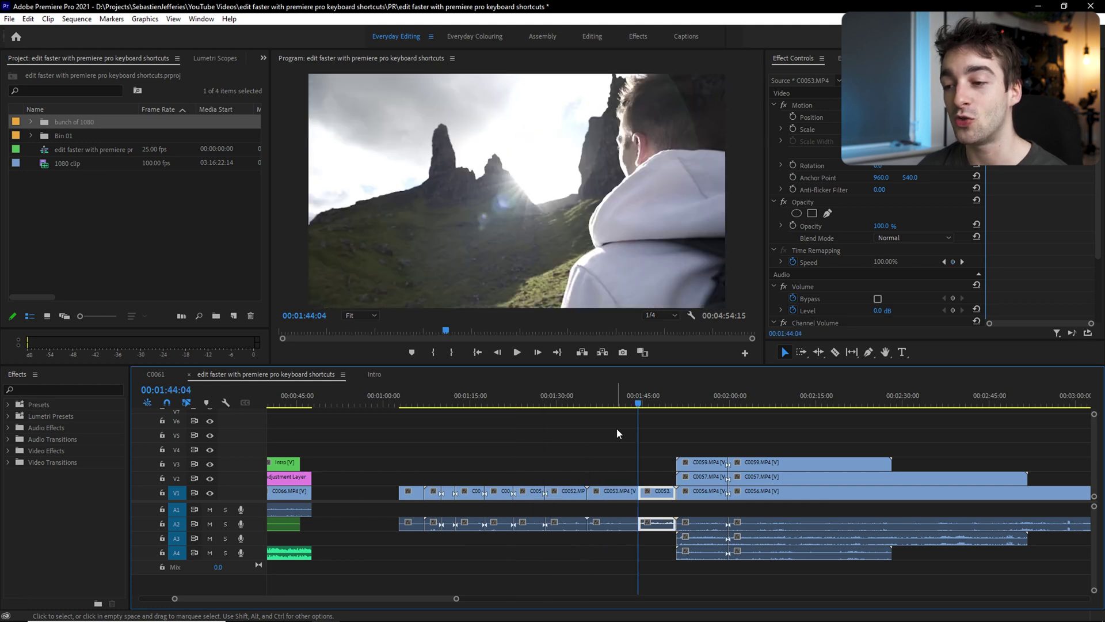
key(Up)
key(Up)
key(Up)
key(Up)
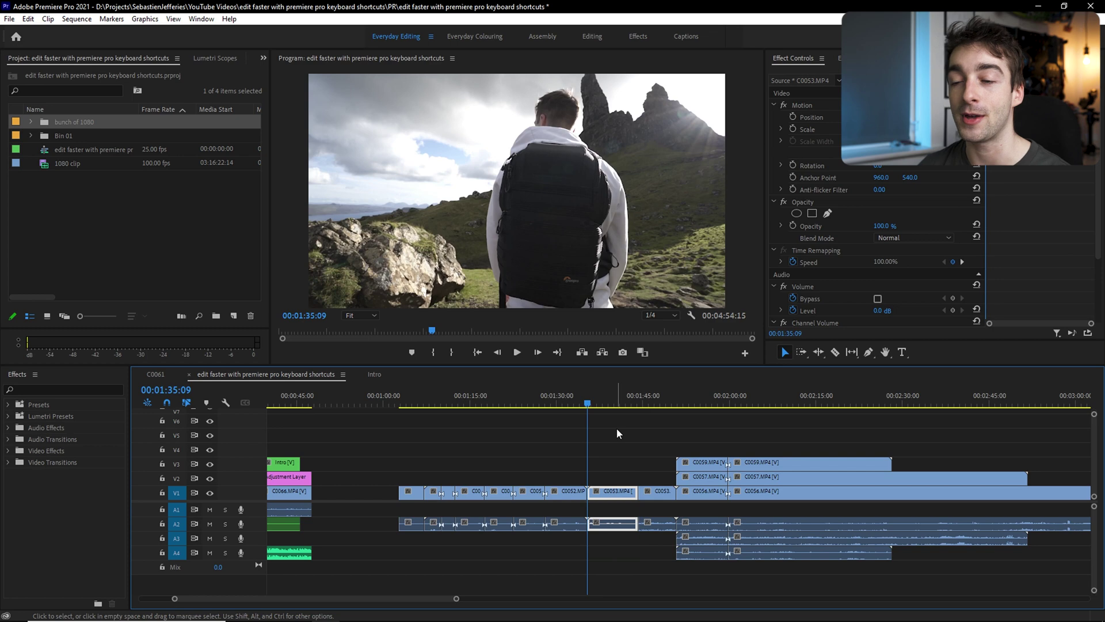
key(Up)
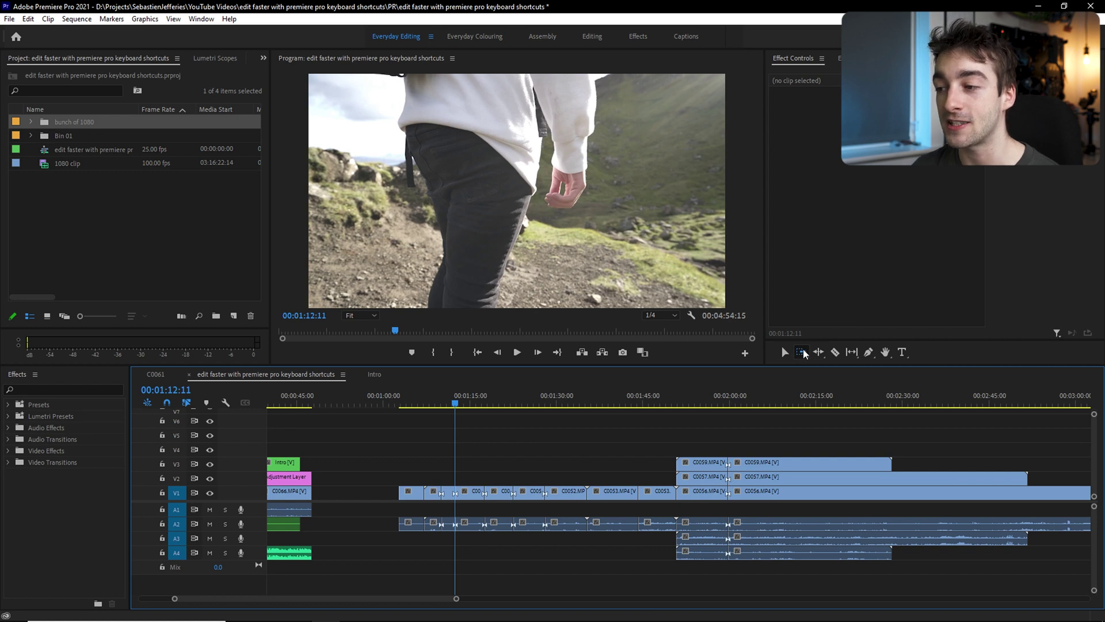
Step: Select all clips from 1:13 onward with Track Select Forward and drag them about 25 seconds later
click(483, 494)
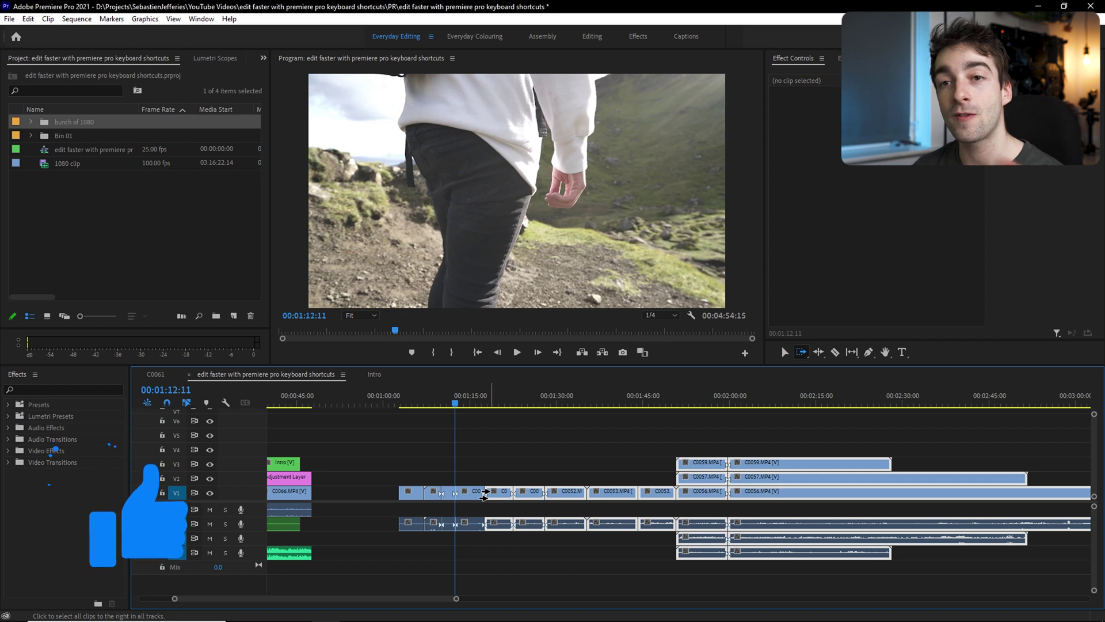
drag(488, 494, 623, 478)
key(minus)
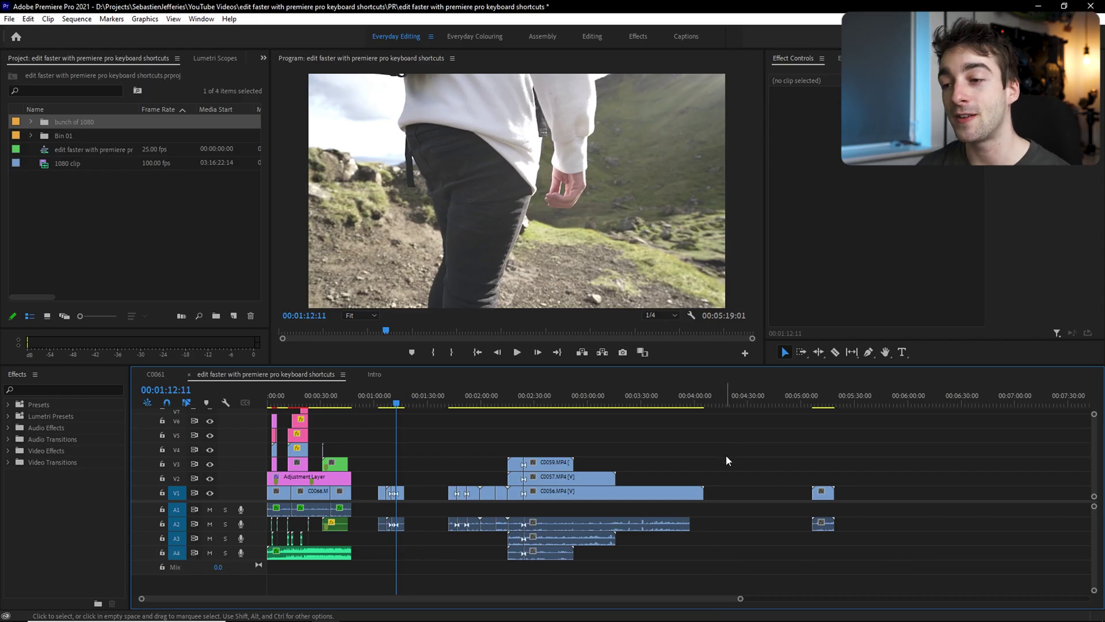
Step: Adjust timeline zoom and track heights, collapsing Video 2 and Video 3 to minimal height
key(equal)
key(minus)
key(equal)
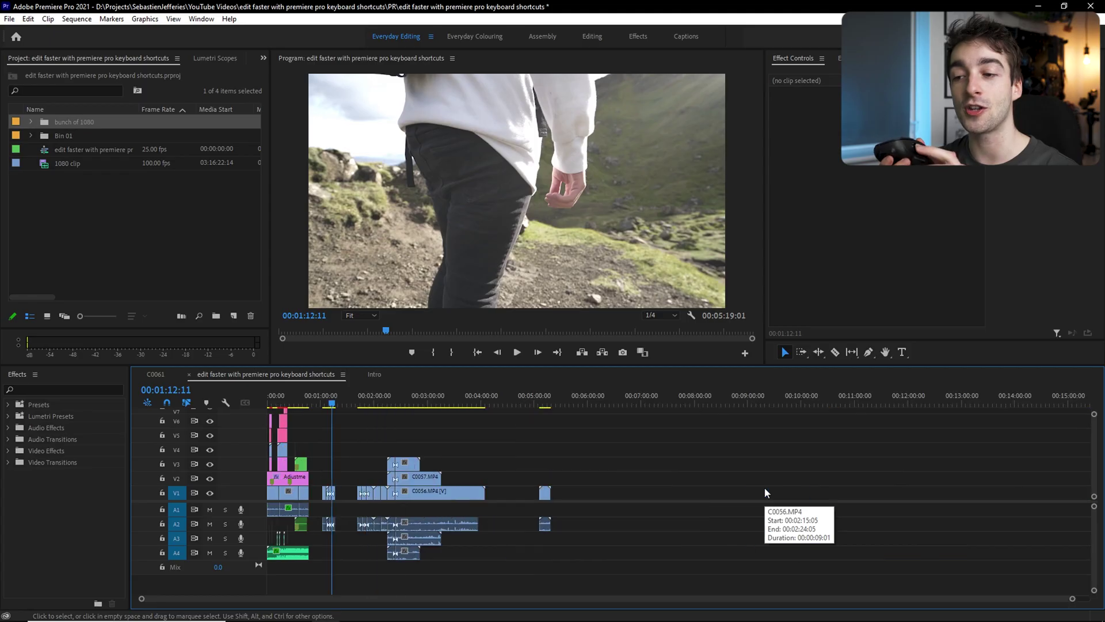
key(equal)
key(equal)
key(minus)
key(minus)
key(equal)
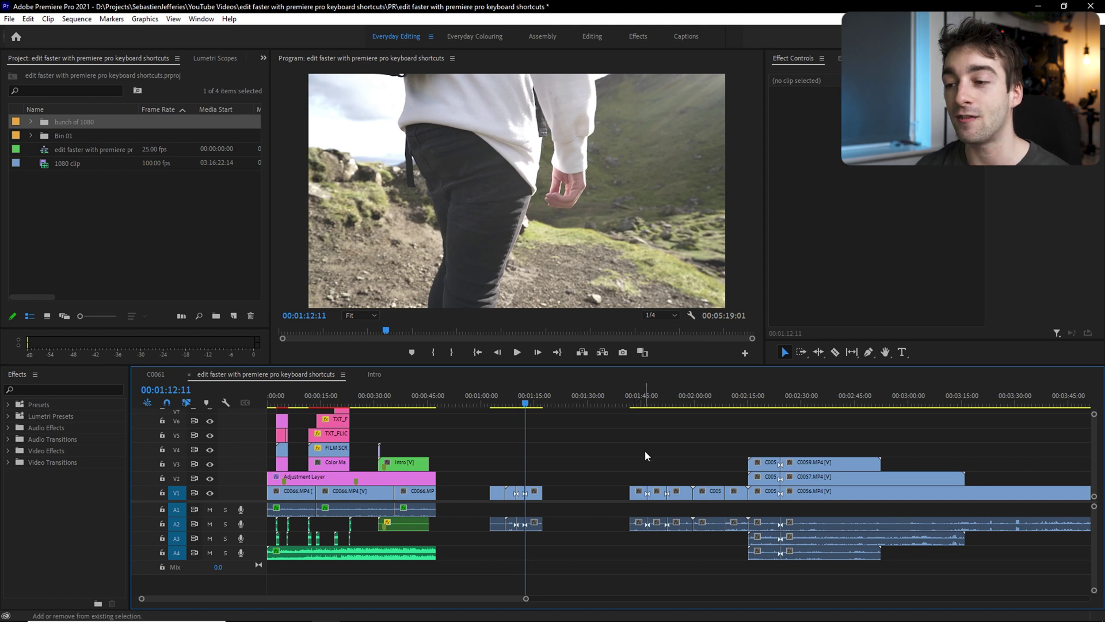
key(shift+equal)
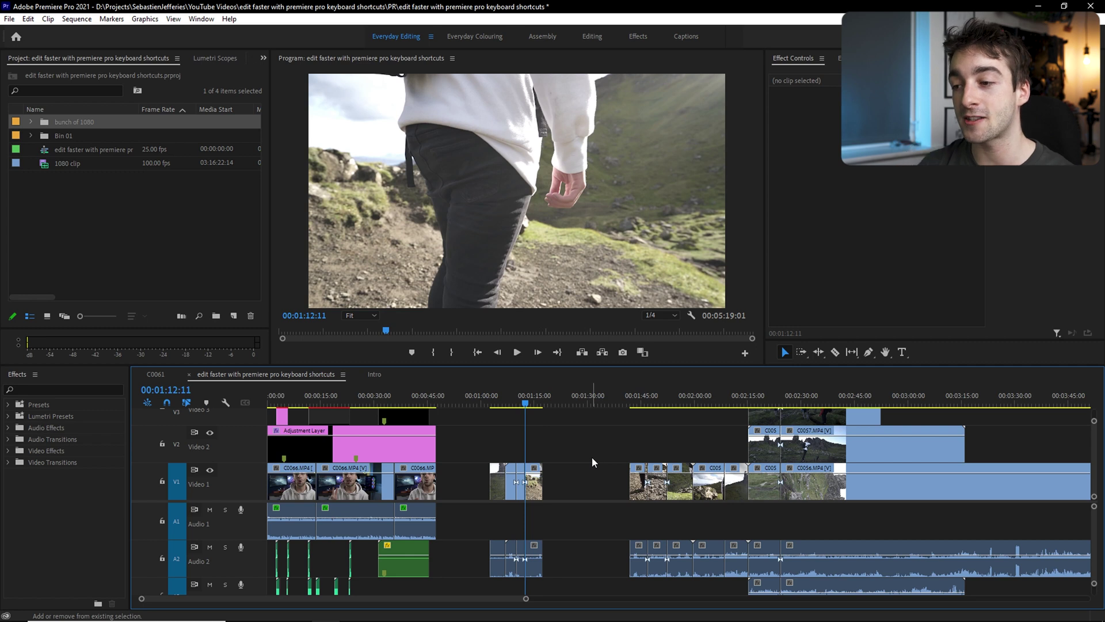
key(shift+minus)
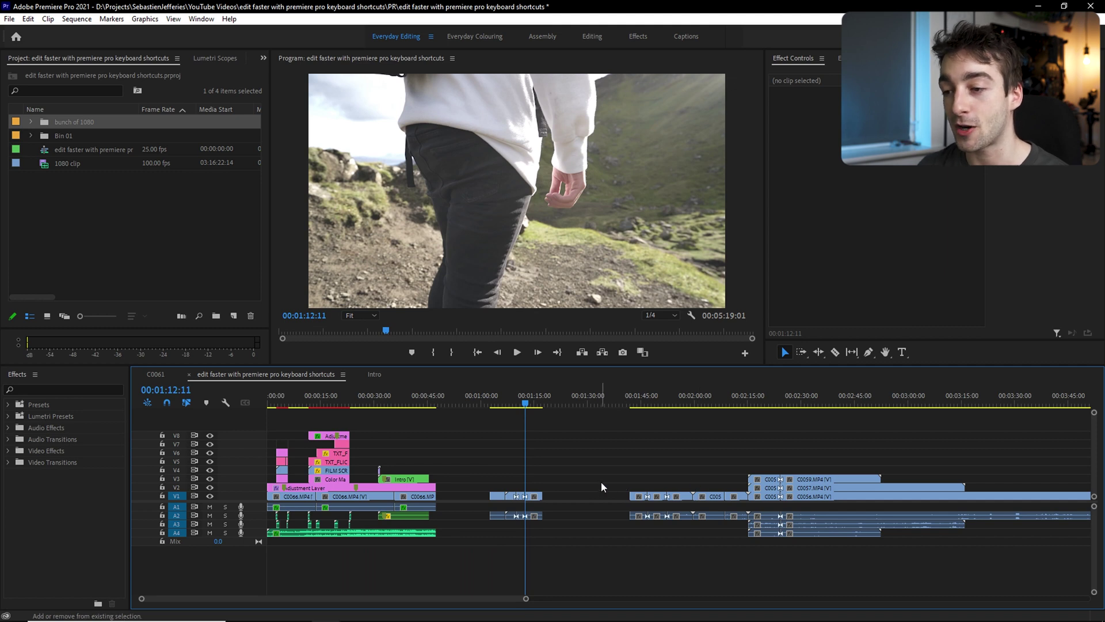
key(shift+=)
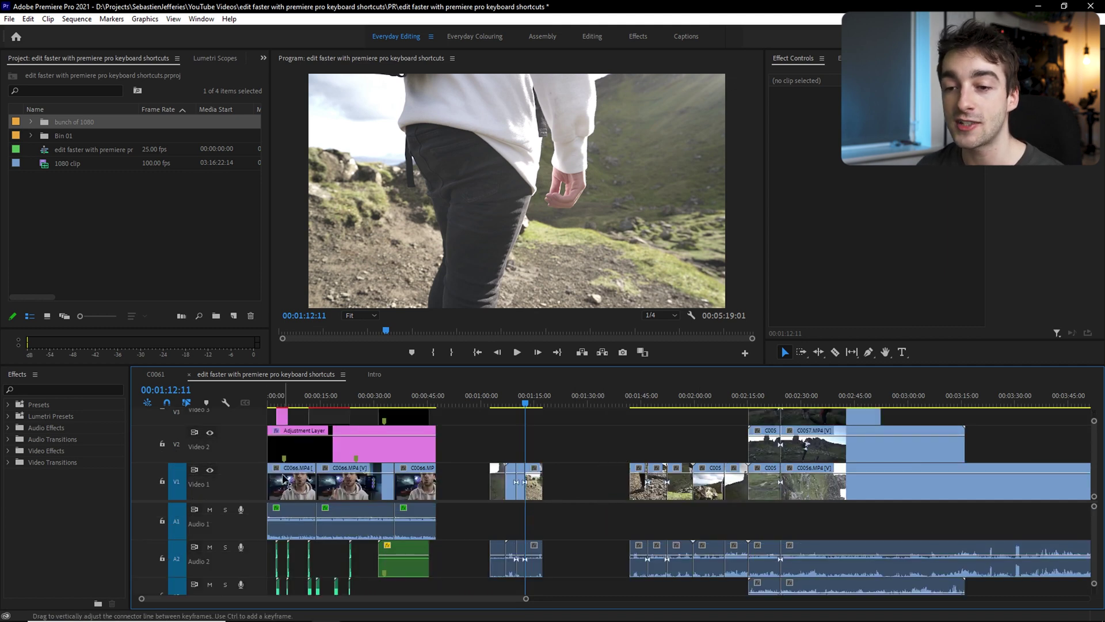
scroll(240, 477, up, 2)
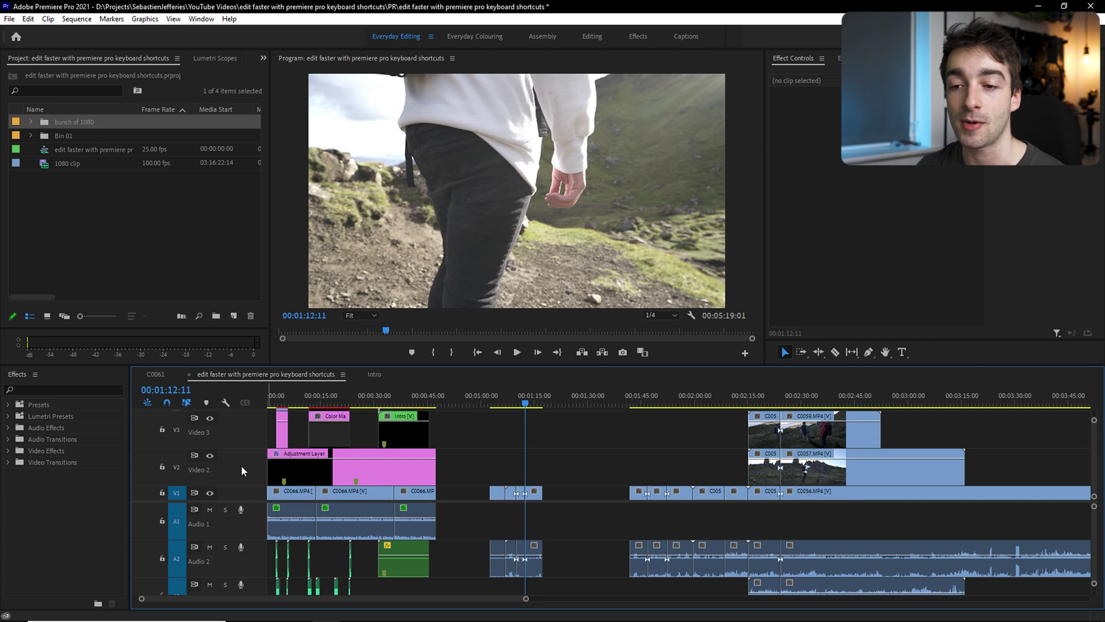
key(ctrl+minus)
key(ctrl+minus)
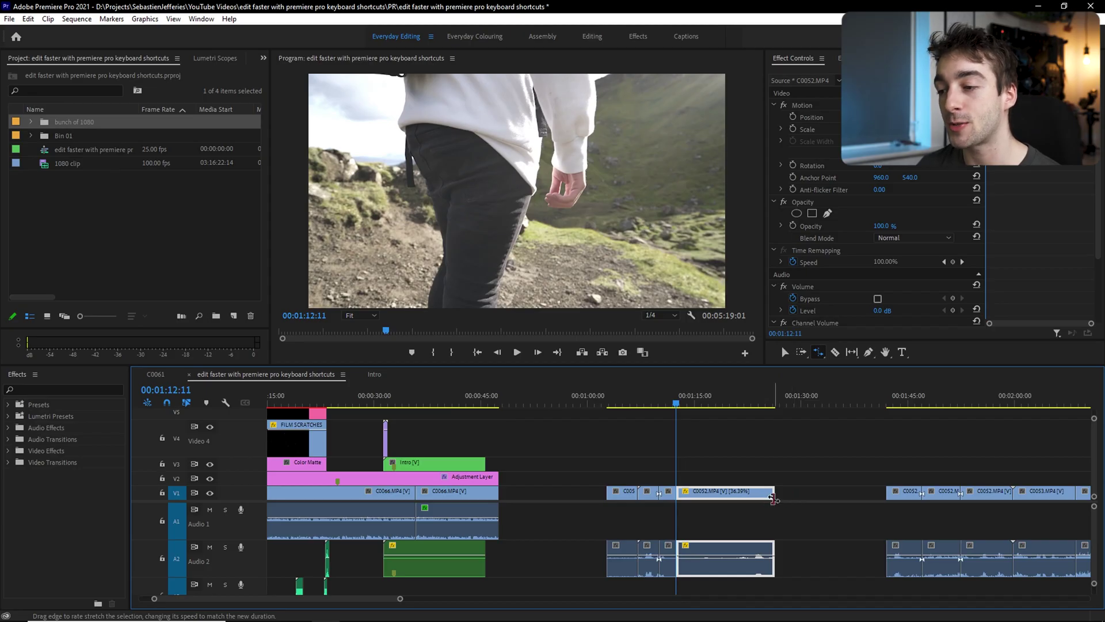
Step: Rate-stretch clip C0052 by dragging its right edge, then set in and out points
drag(775, 496, 684, 500)
key(v)
key(i)
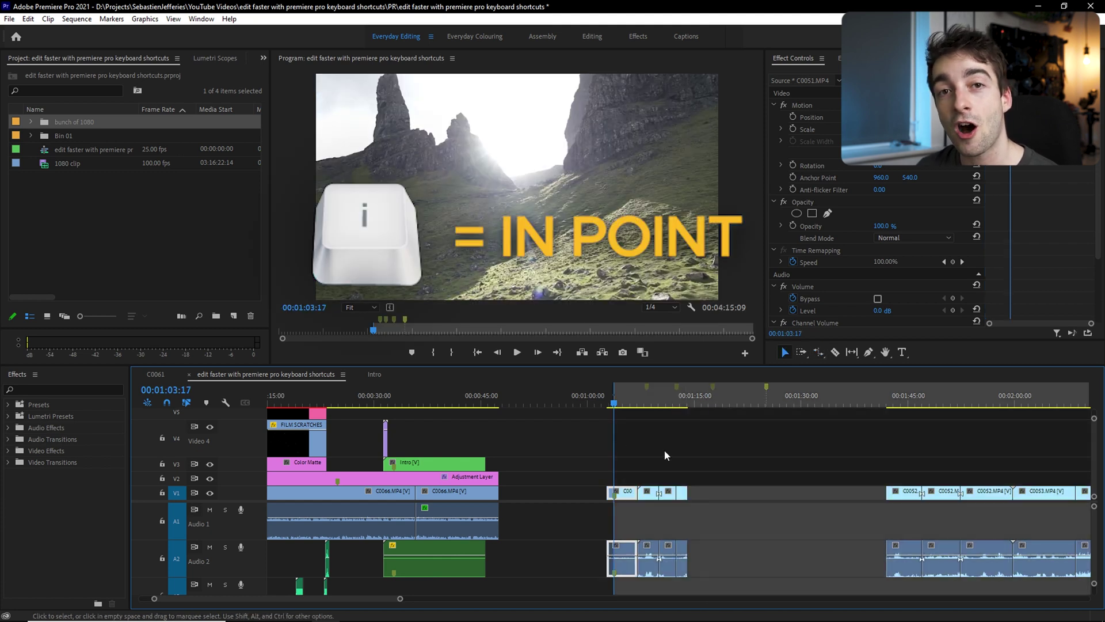
click(663, 401)
key(o)
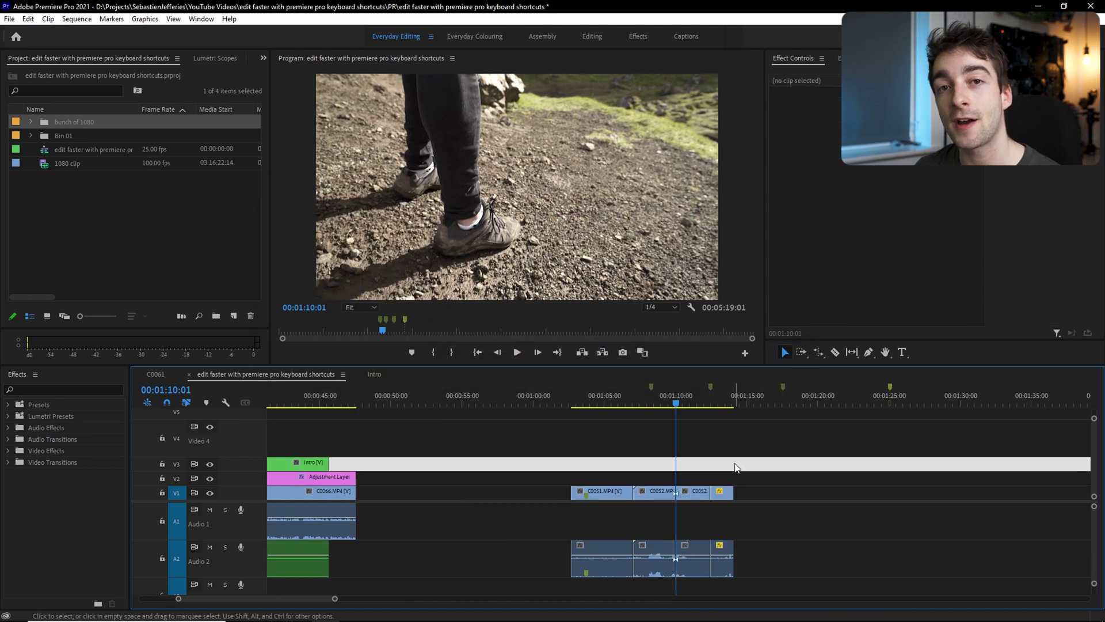
Step: Mark the C0052 clip range and render it for smooth playback
key(x)
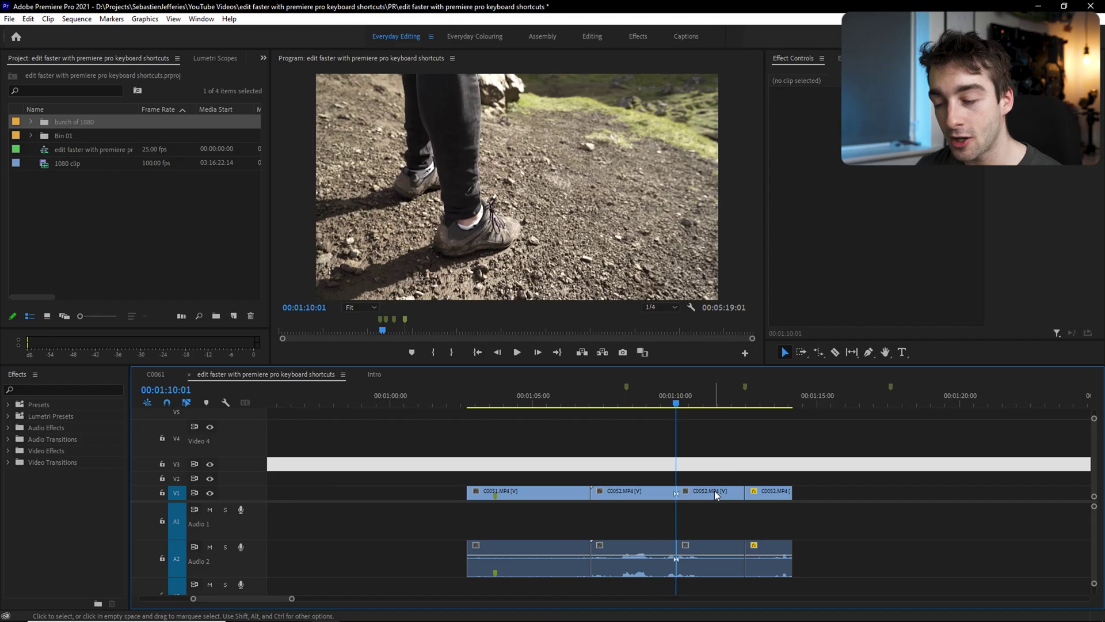
click(713, 490)
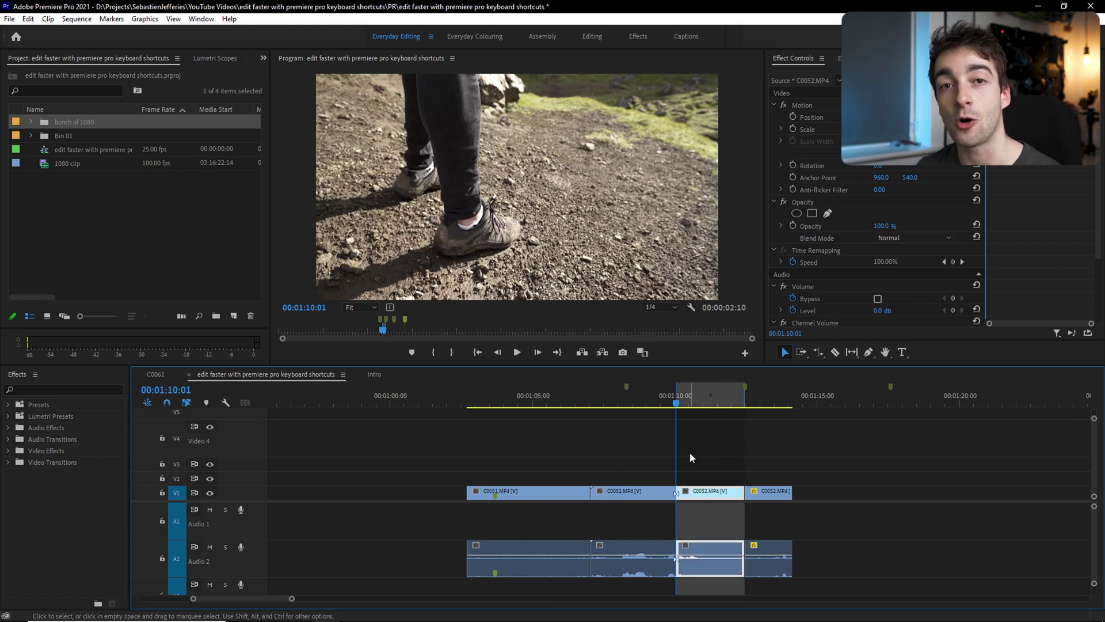
key(Return)
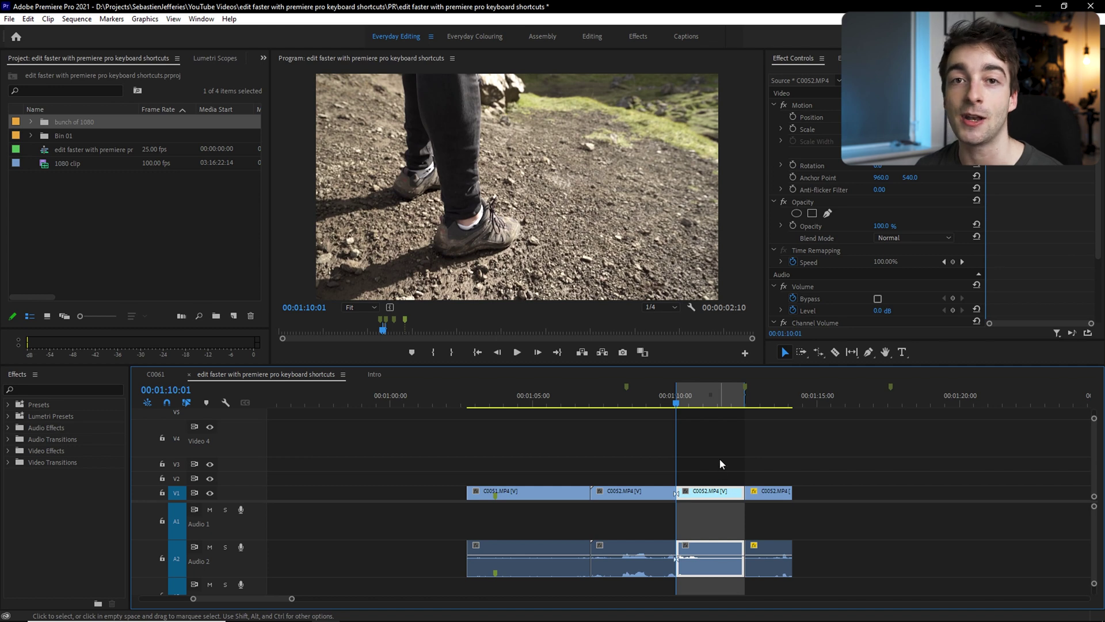
key(Return)
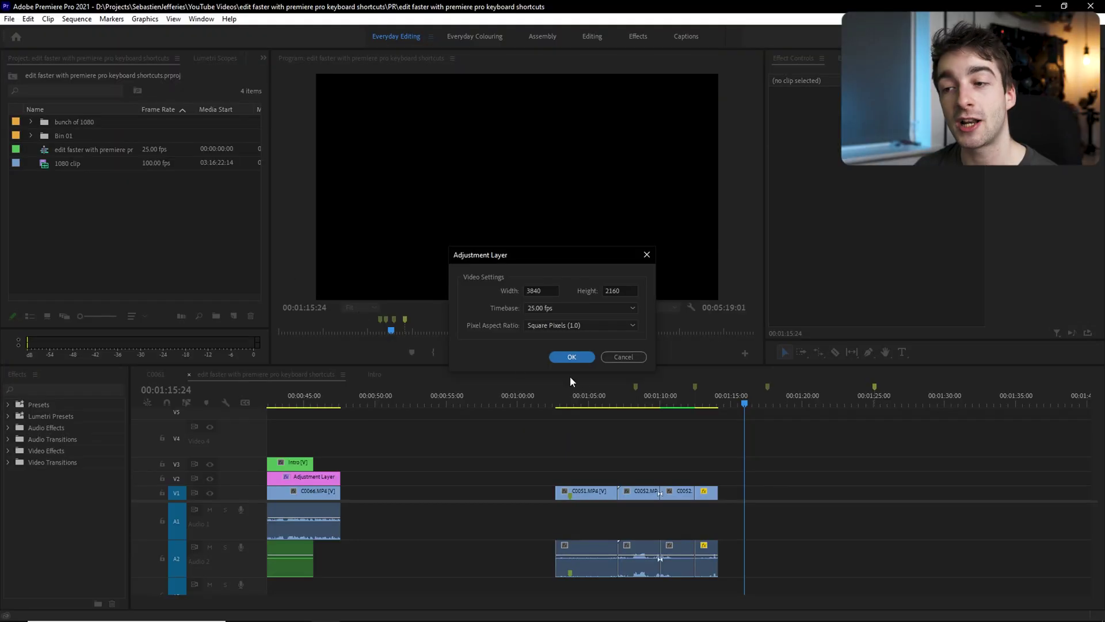
Step: Confirm the 3840×2160, 25 fps adjustment layer and scale the 1080 clip to frame size
click(569, 357)
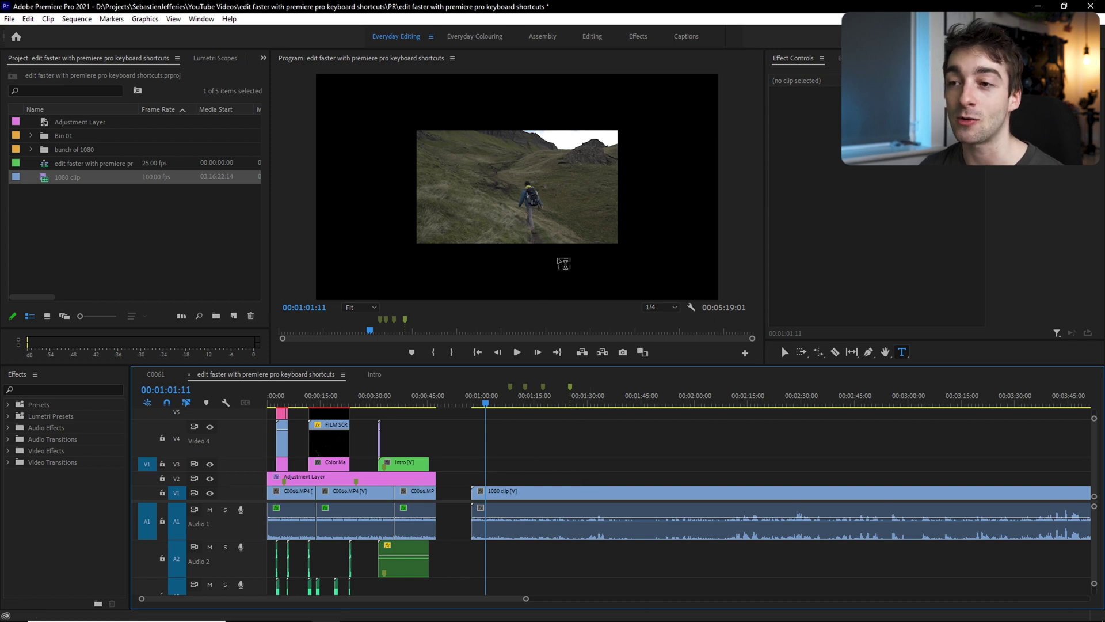
click(544, 491)
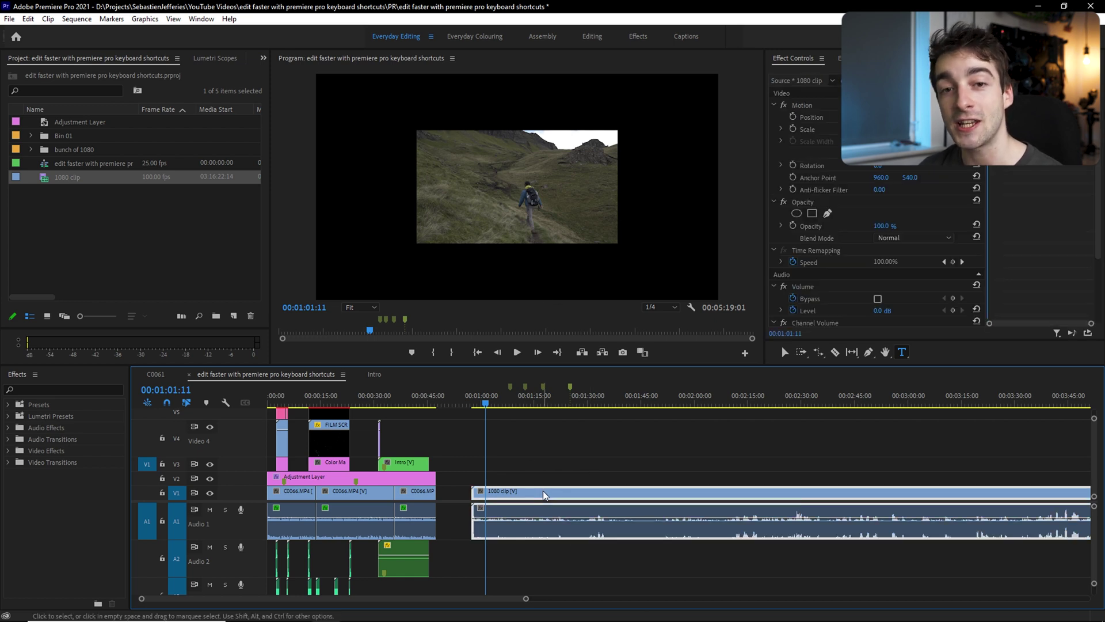
key(ctrl)
key(ctrl+alt+f)
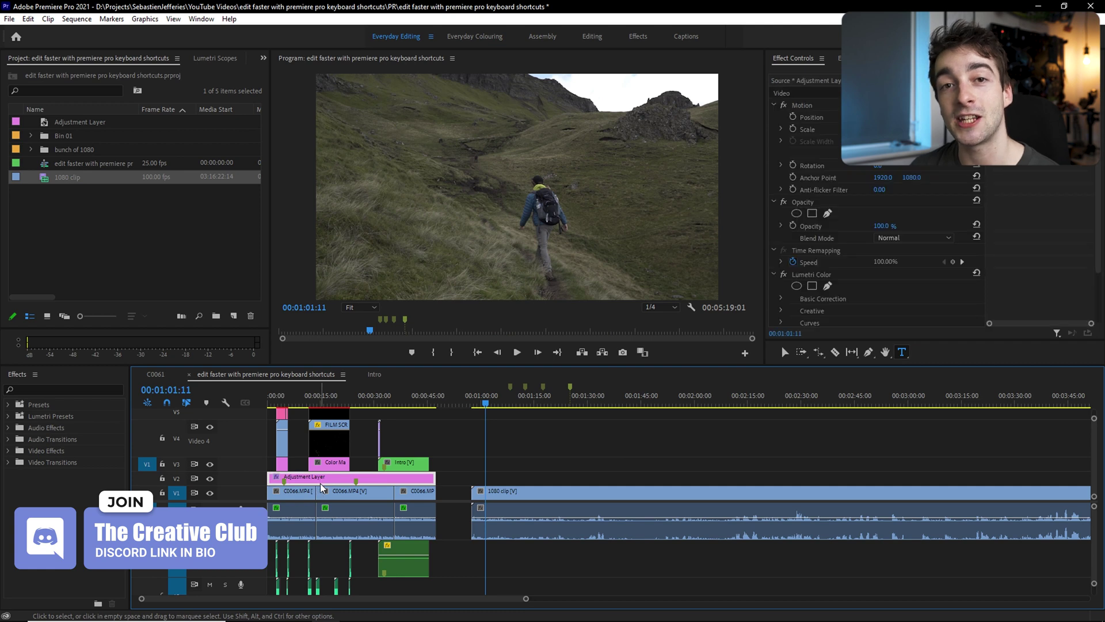
Step: Paste the Lumetri Color attributes onto the 1080 clip
click(539, 495)
key(ctrl+alt+v)
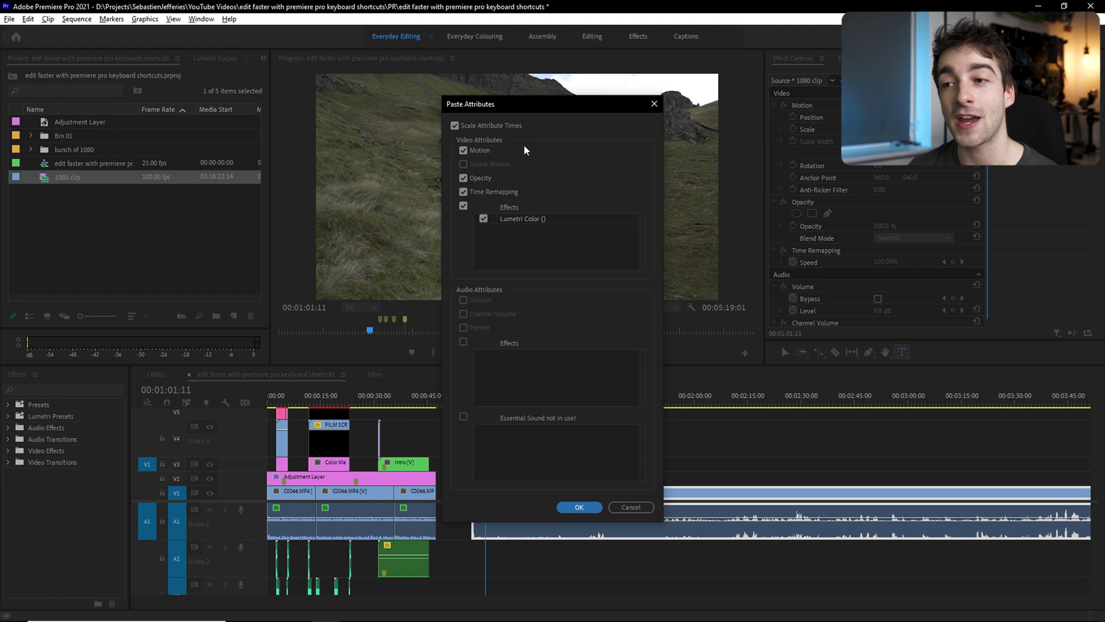
click(567, 510)
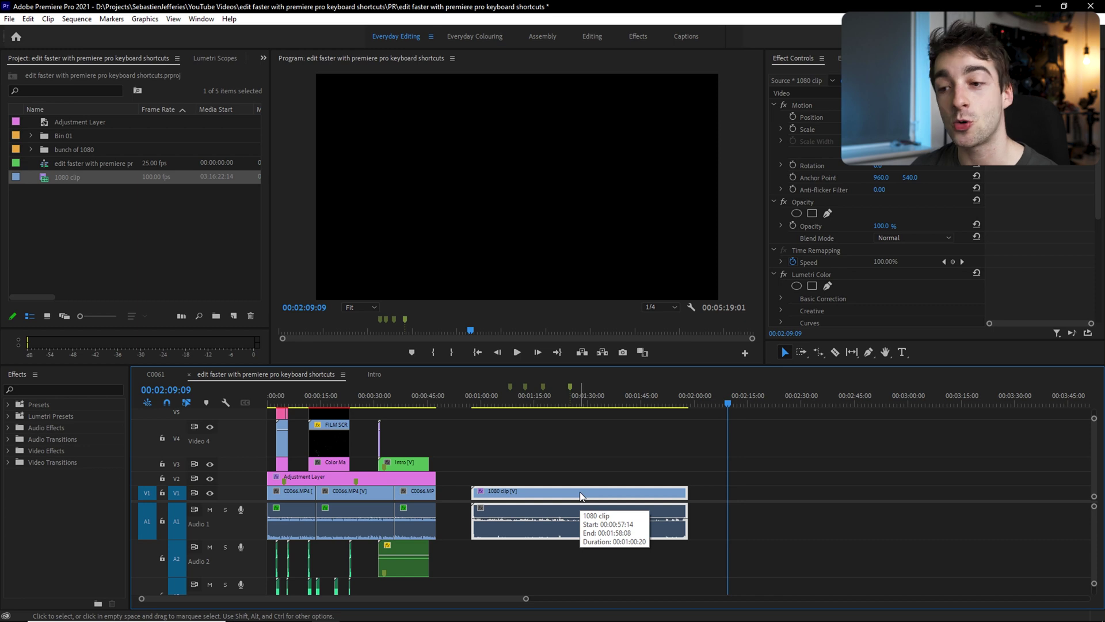
Step: Place a copy of the 1080 clip further right and set it to Reverse Speed
drag(556, 495, 798, 506)
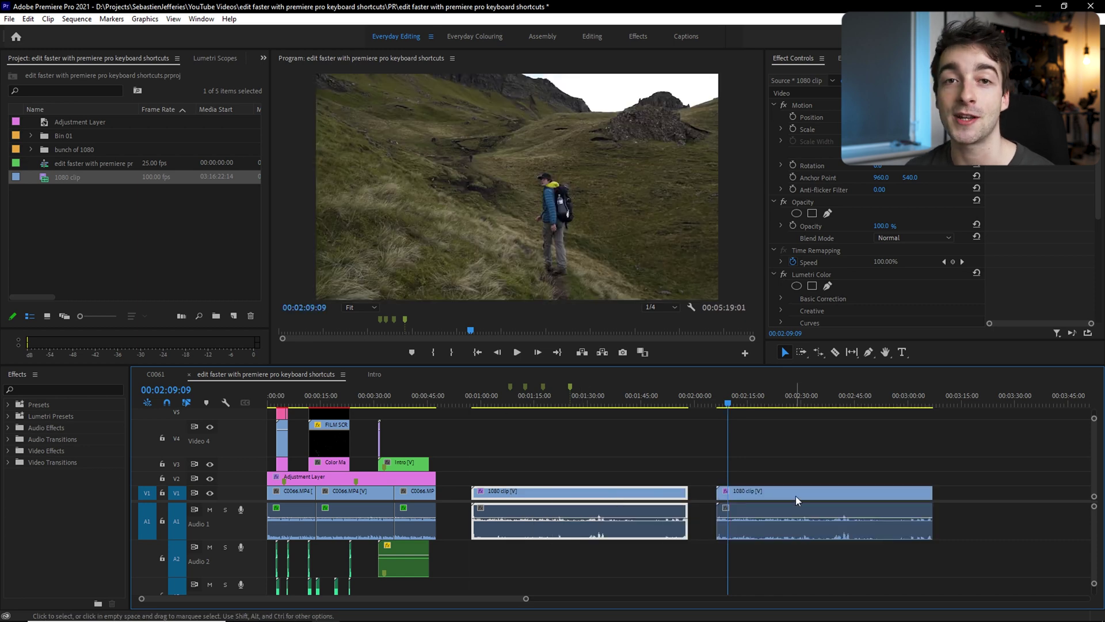
click(795, 496)
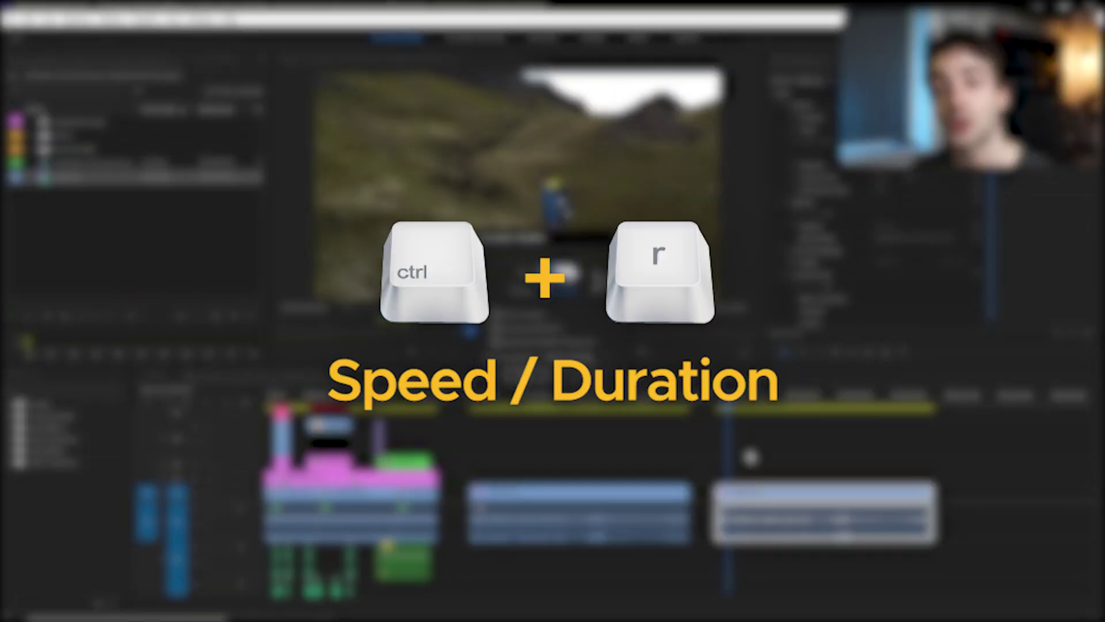
key(ctrl+r)
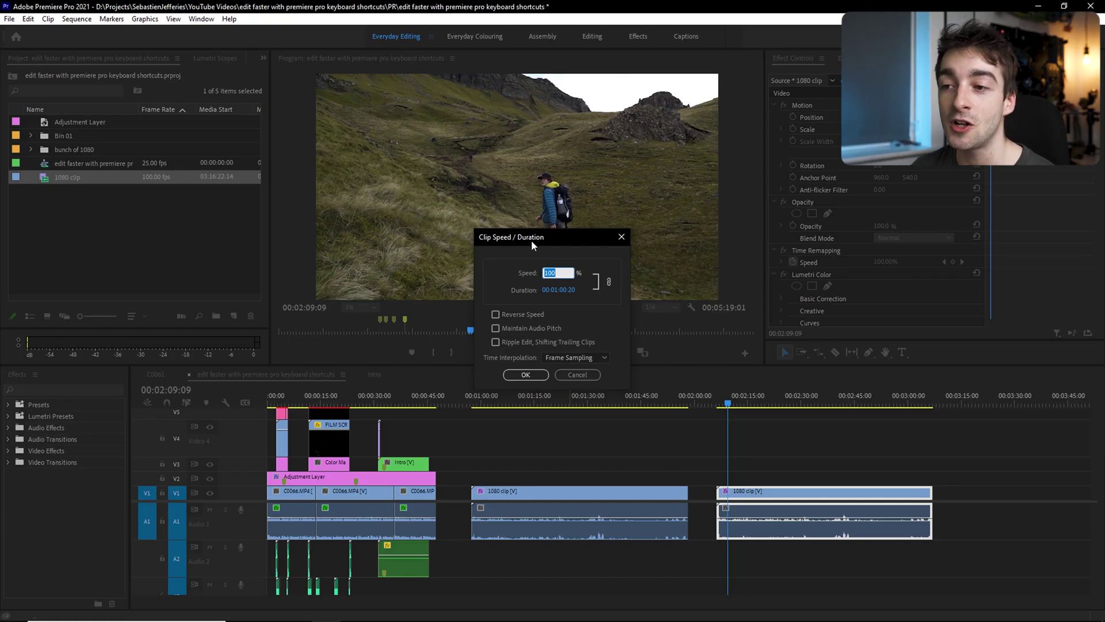
click(532, 315)
key(Return)
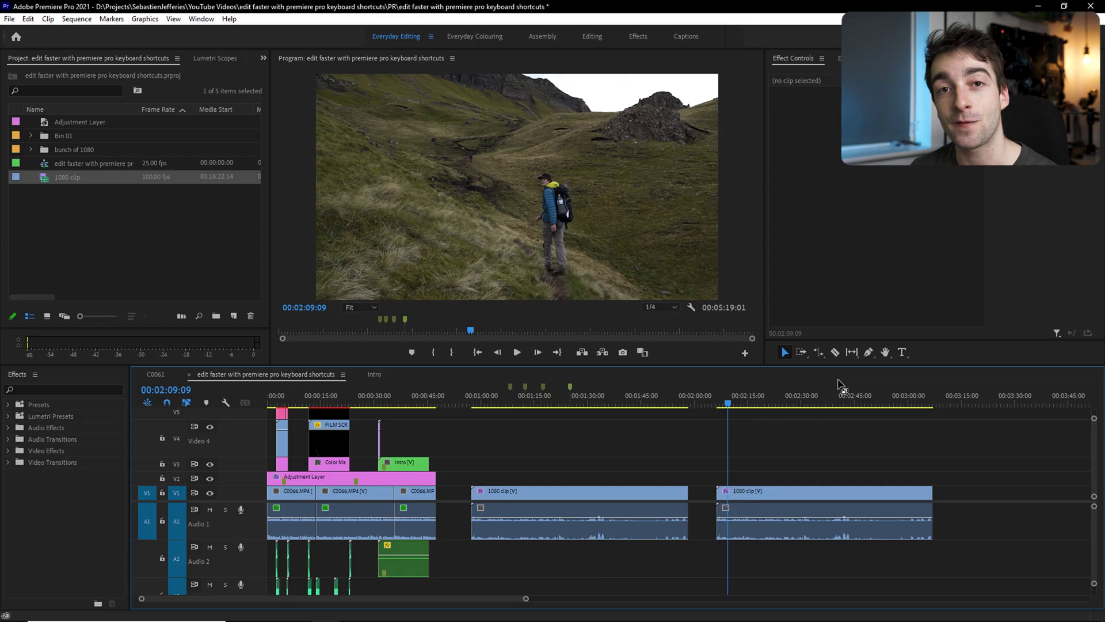
key(l)
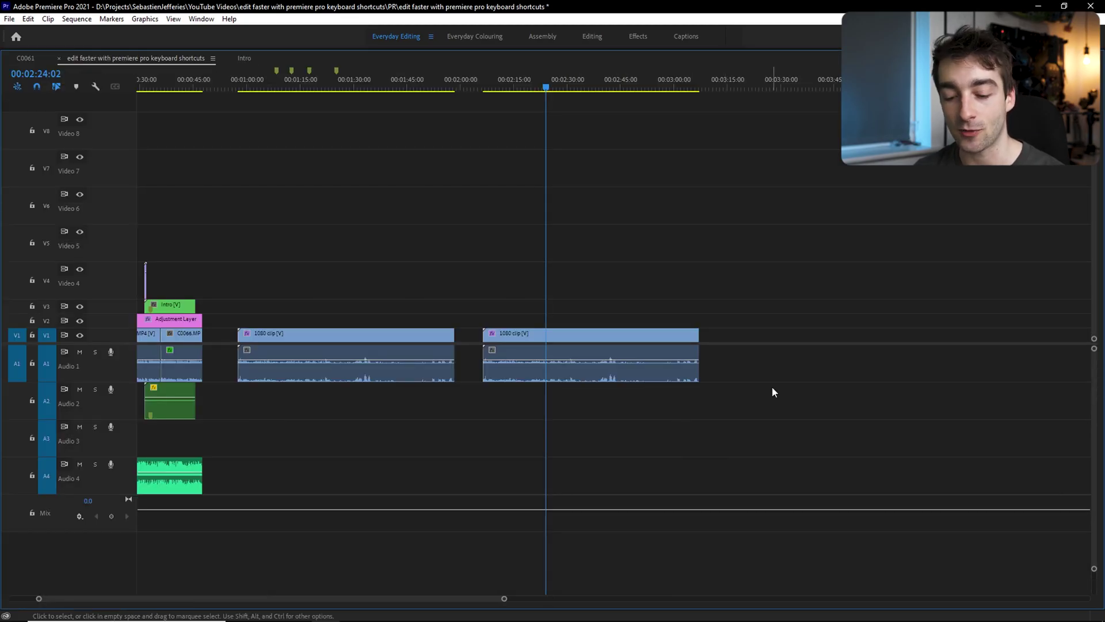
key(grave)
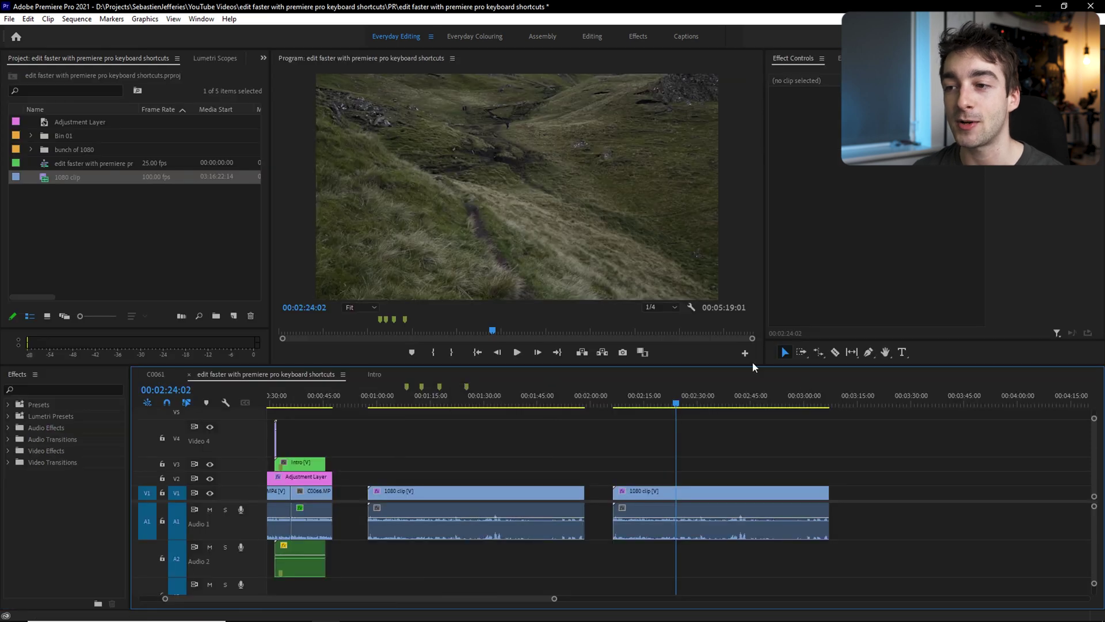
click(441, 143)
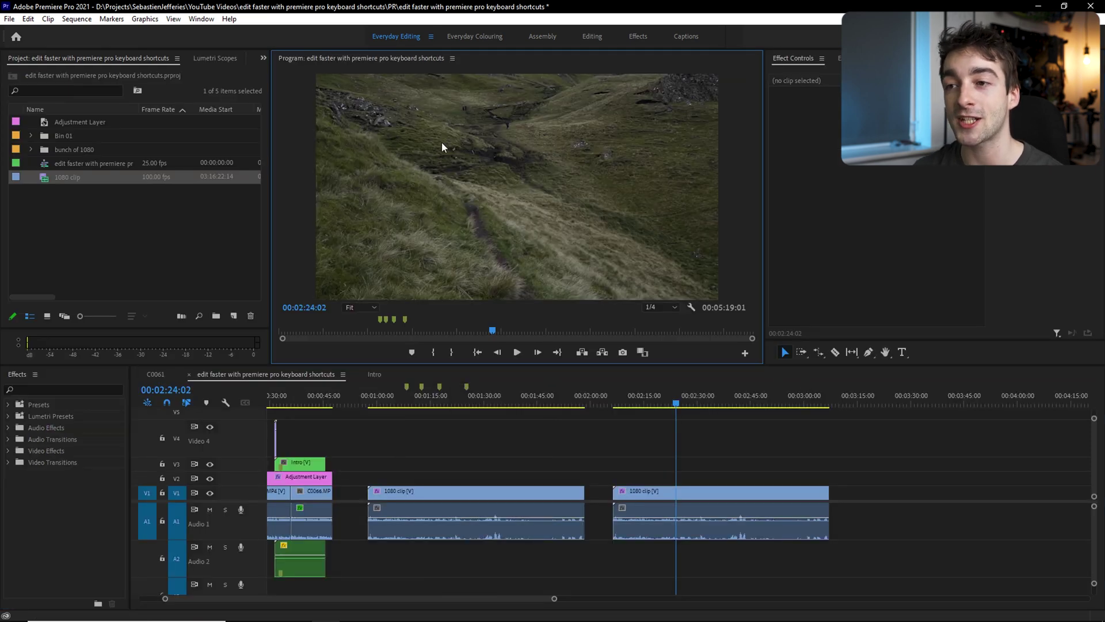
key(grave)
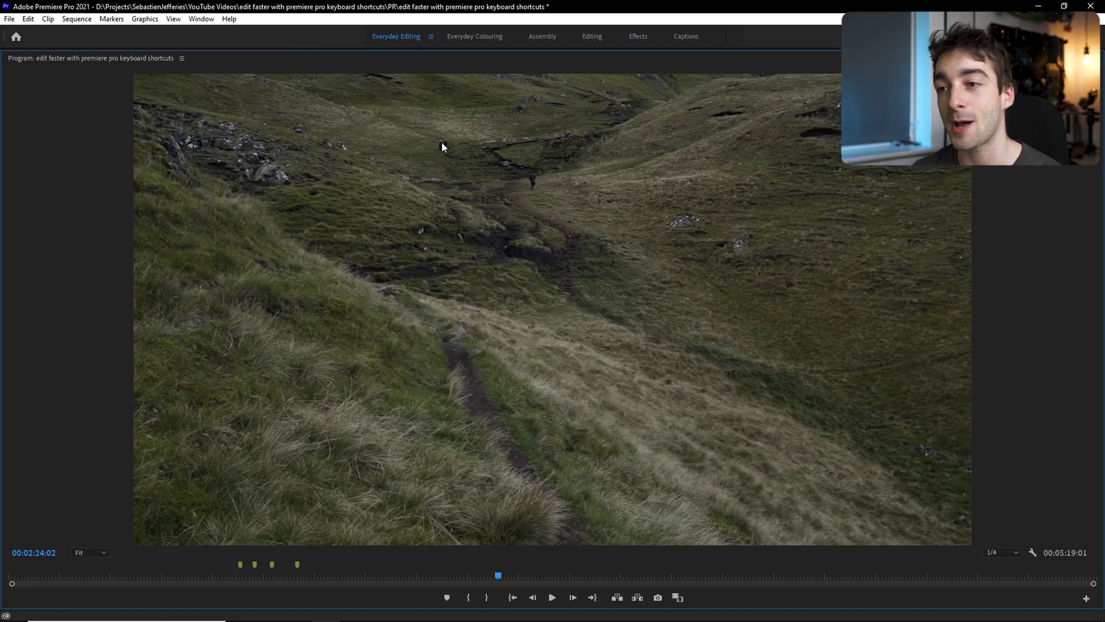
key(grave)
click(151, 229)
key(grave)
key(grave)
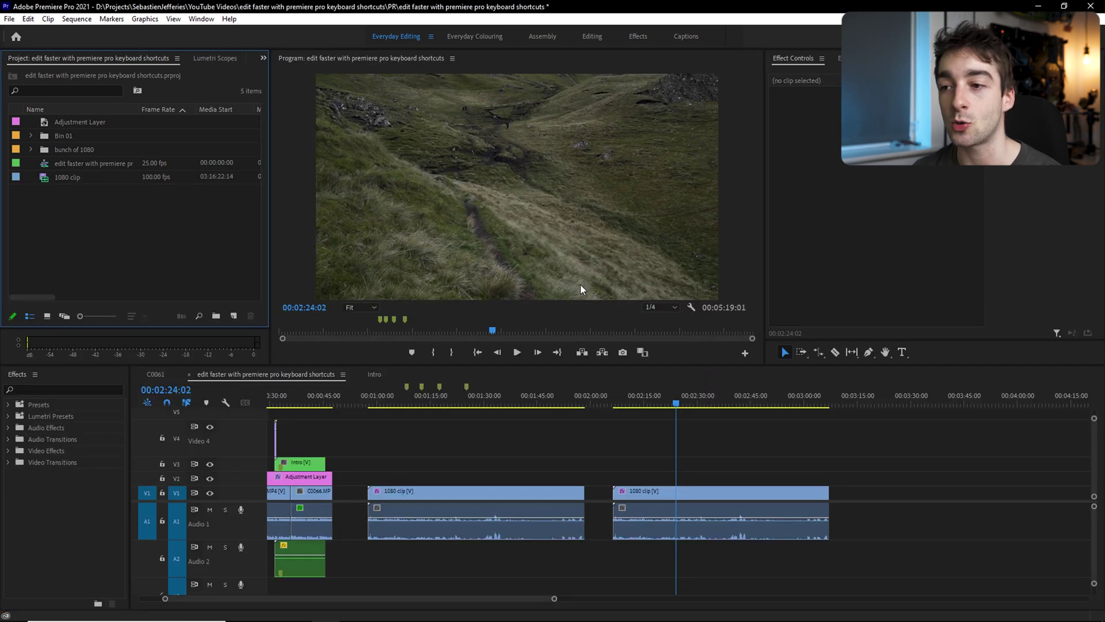
click(578, 441)
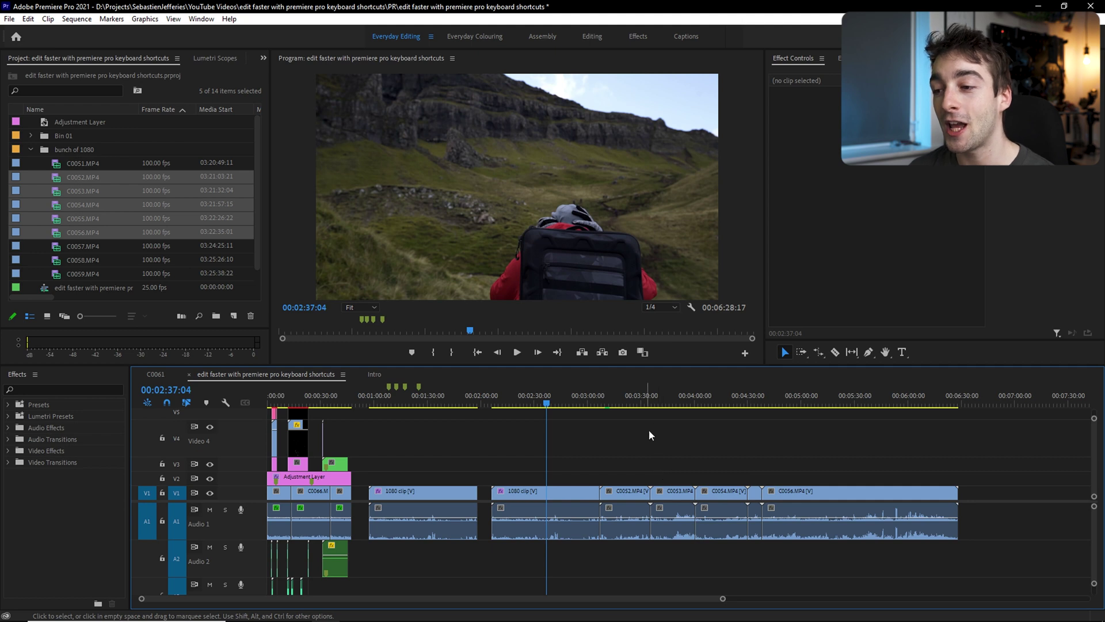
Step: Shift clips C0052–C0056 to about 00:04:00, then ripple-delete the empty gap before C0052
click(671, 403)
click(669, 404)
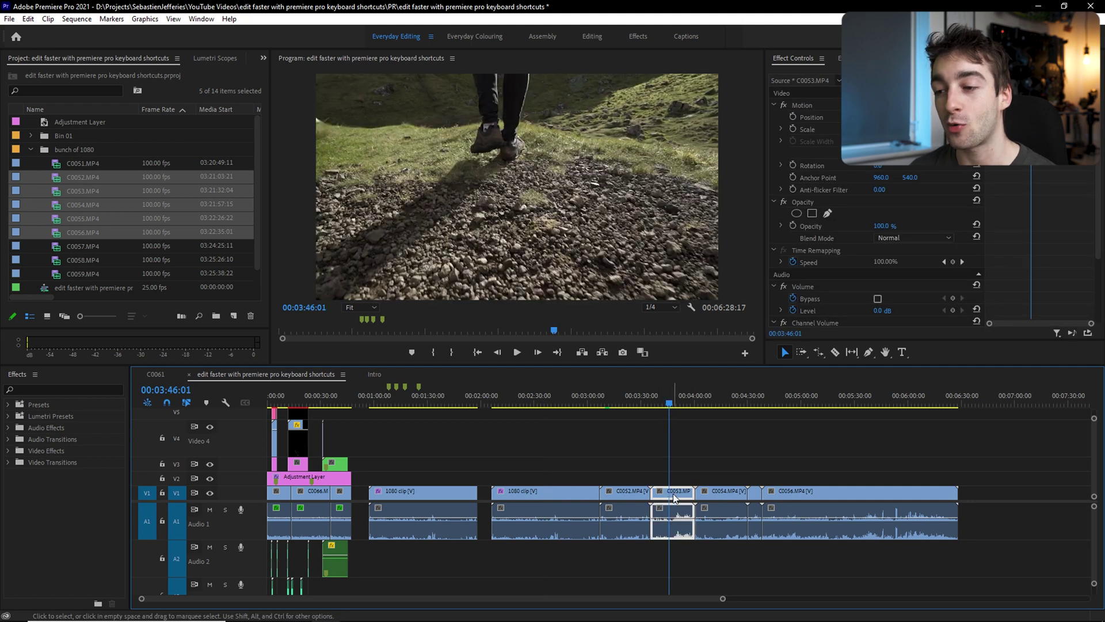
click(607, 471)
click(637, 494)
drag(638, 495, 730, 502)
click(707, 448)
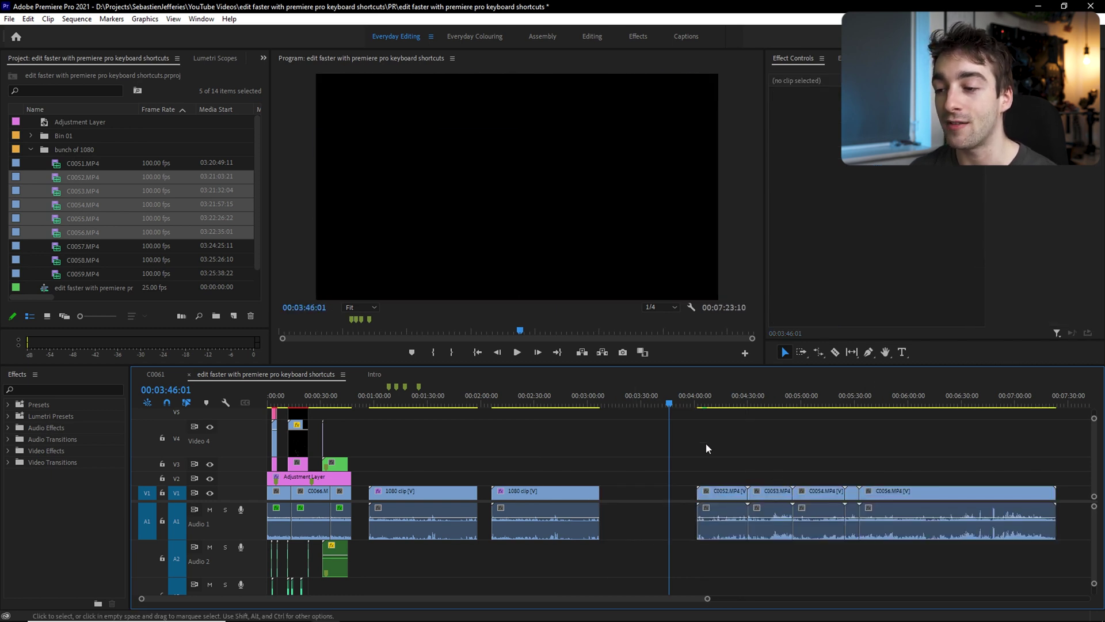
click(644, 492)
key(Delete)
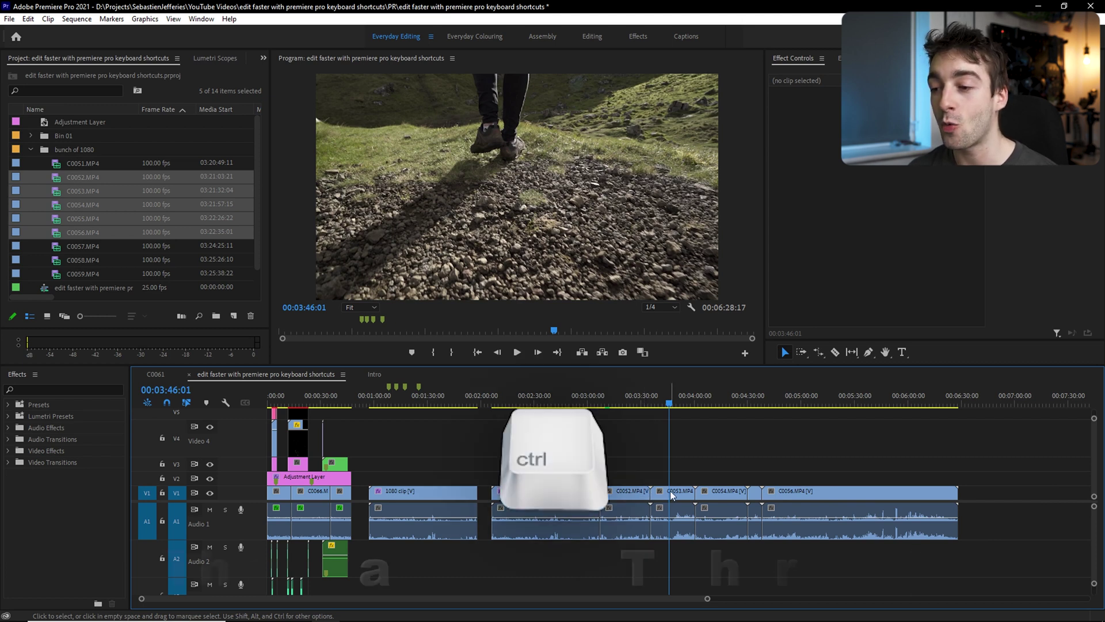
Step: Insert-move clip C0053 so it plays right after C0054
click(670, 493)
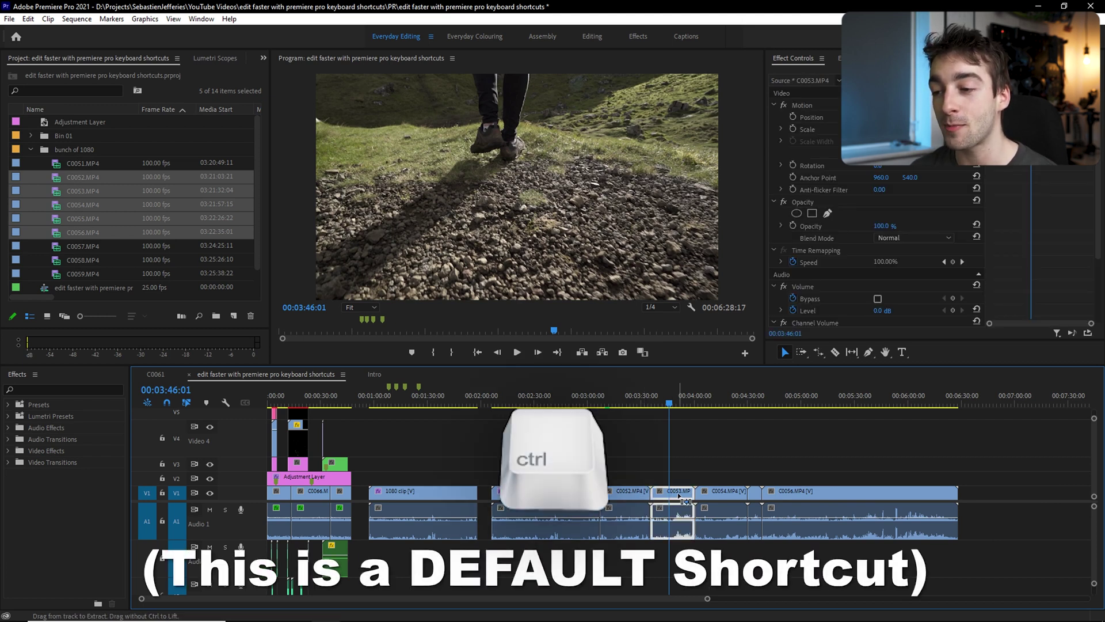
drag(684, 496, 630, 492)
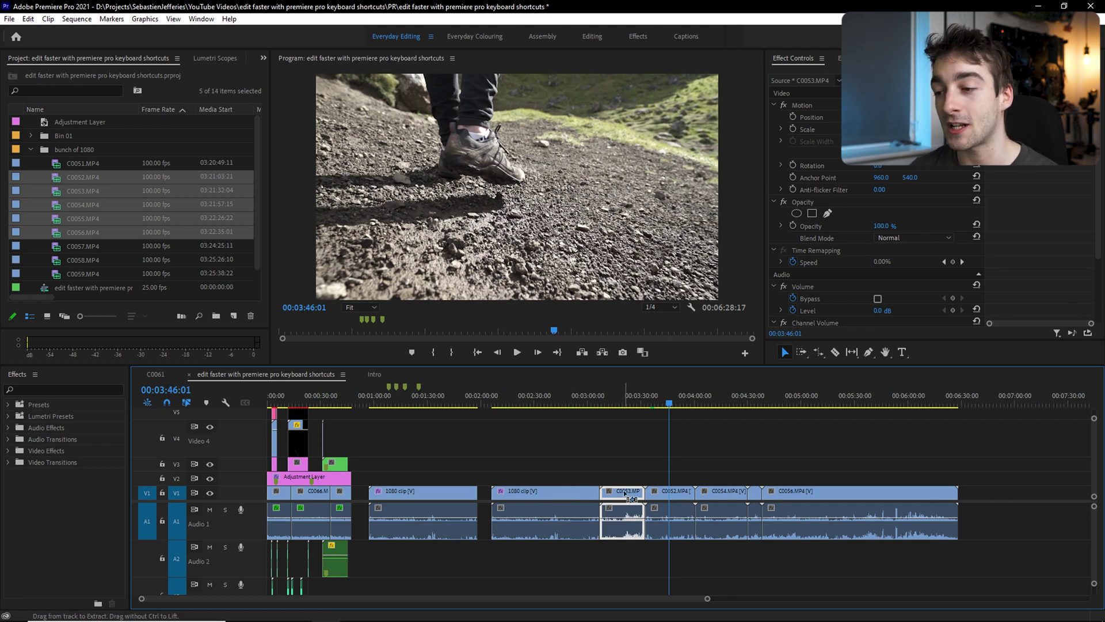
drag(625, 493, 723, 494)
drag(787, 493, 741, 492)
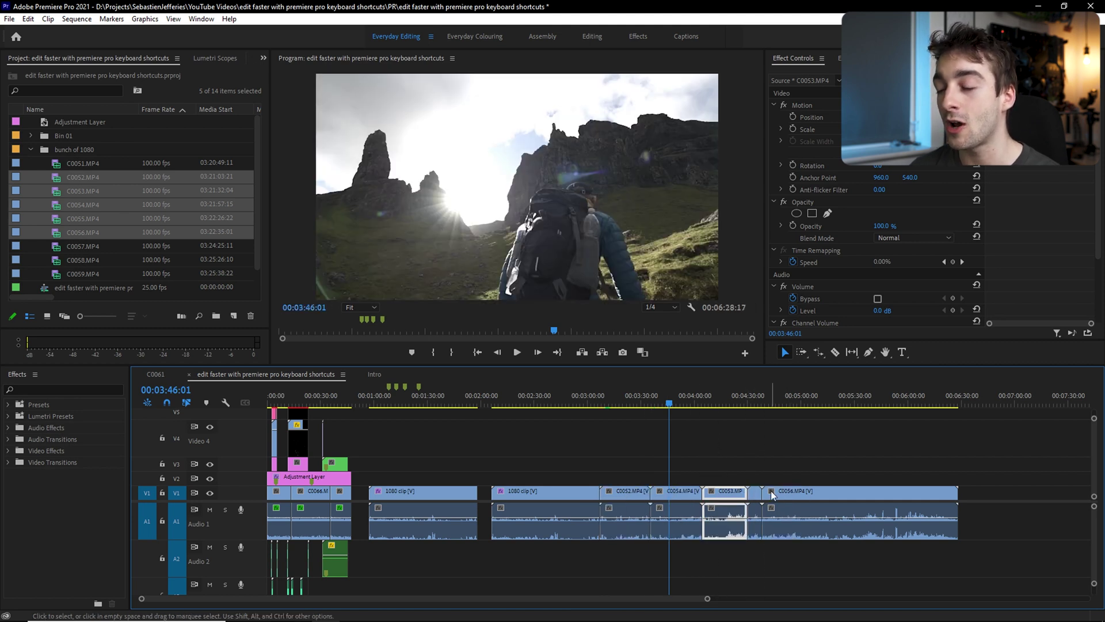